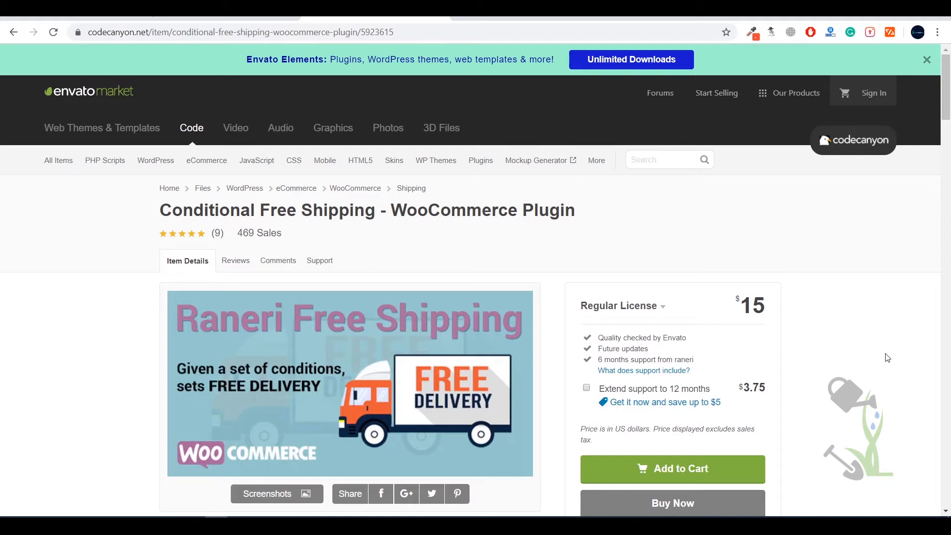
Examine the Conditional Free Shipping - WooCommerce Plugin item page, including its price, description and change log
scroll(842, 346, "down", 9)
scroll(693, 371, "up", 8)
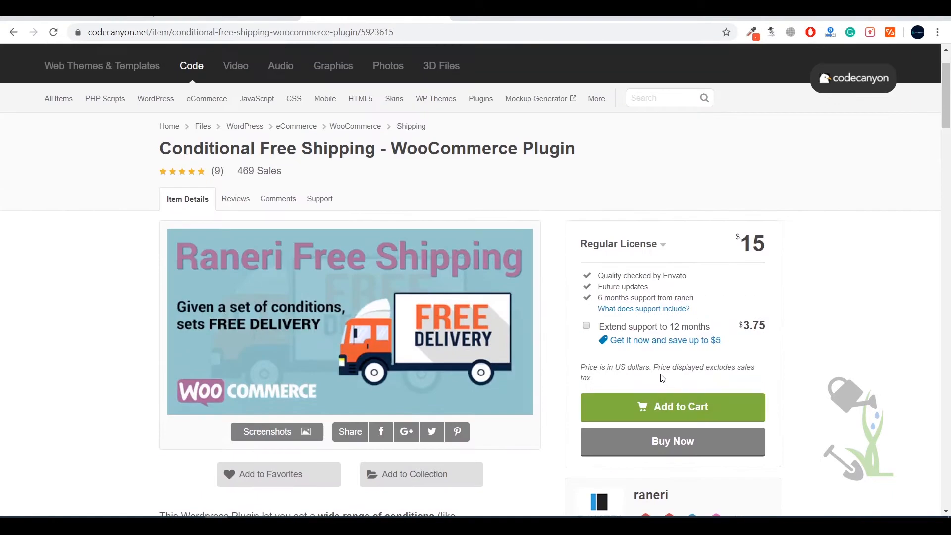
scroll(659, 376, "down", 5)
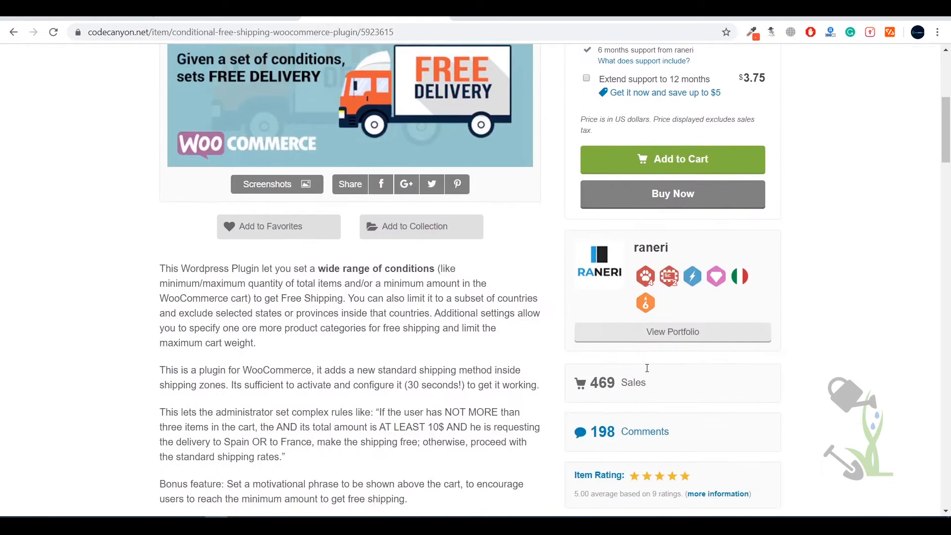
scroll(648, 371, "up", 5)
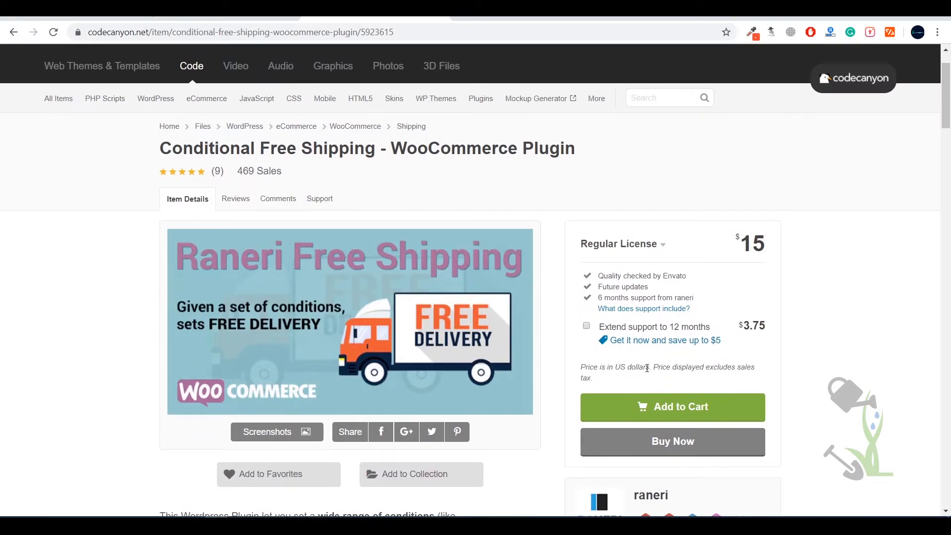
scroll(647, 369, "down", 20)
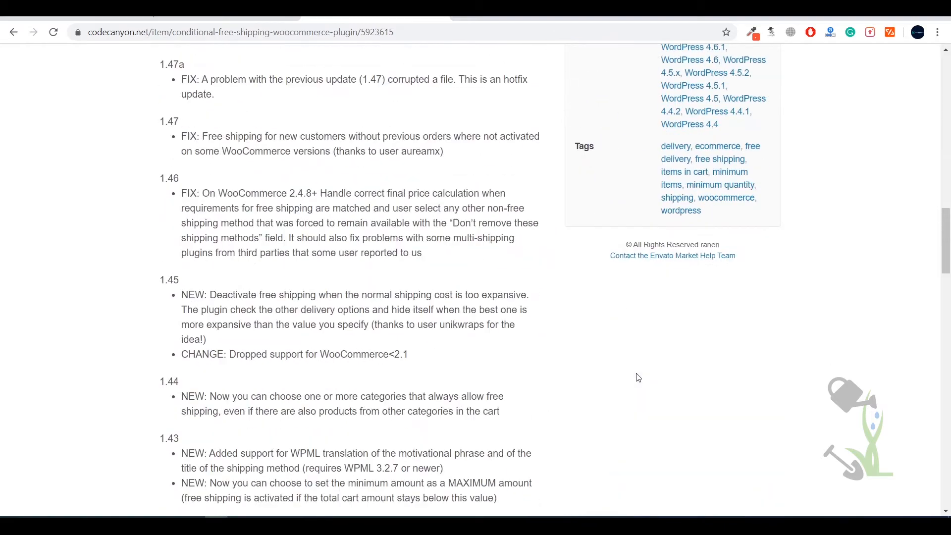
scroll(622, 434, "up", 20)
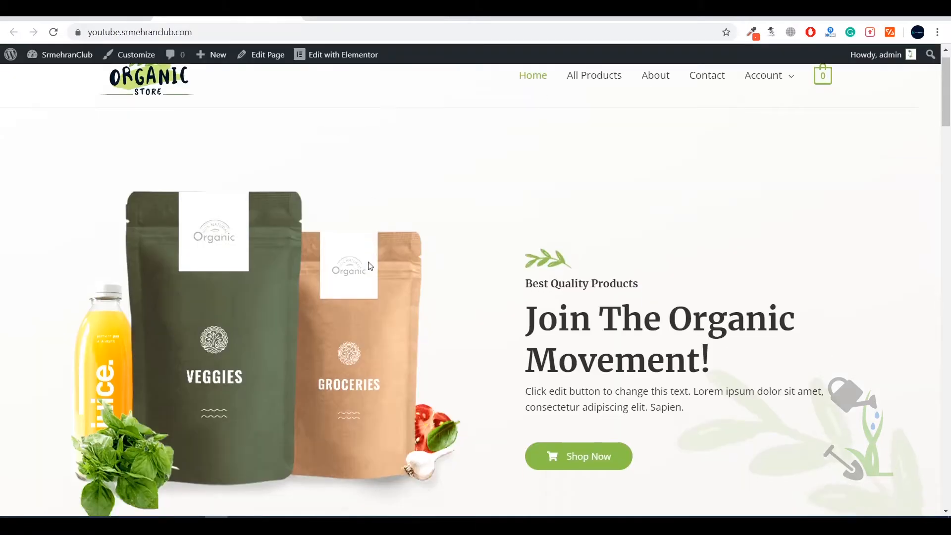
Look through the Organic Store home page from the header down to the footer, including its product sections
scroll(368, 266, "down", 10)
scroll(361, 266, "up", 11)
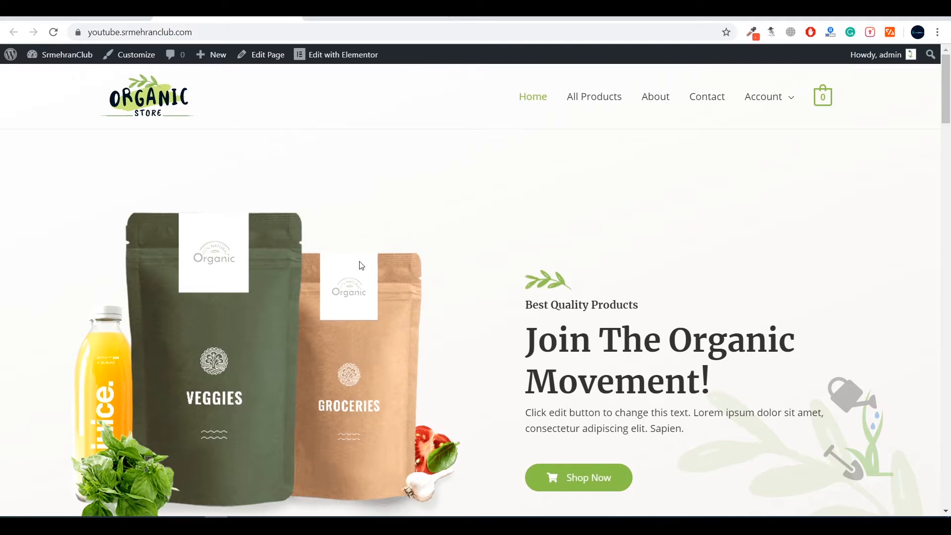
scroll(362, 266, "down", 8)
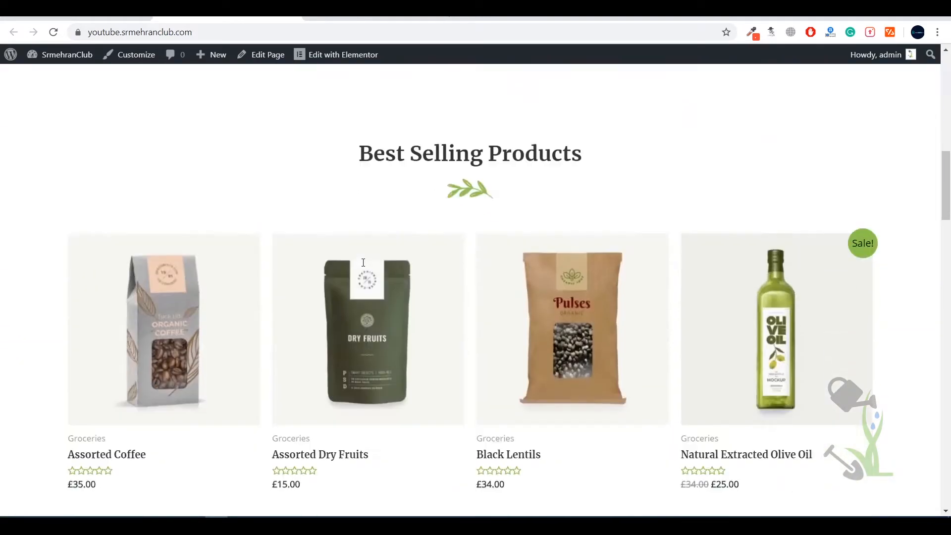
scroll(362, 265, "down", 5)
scroll(361, 268, "down", 10)
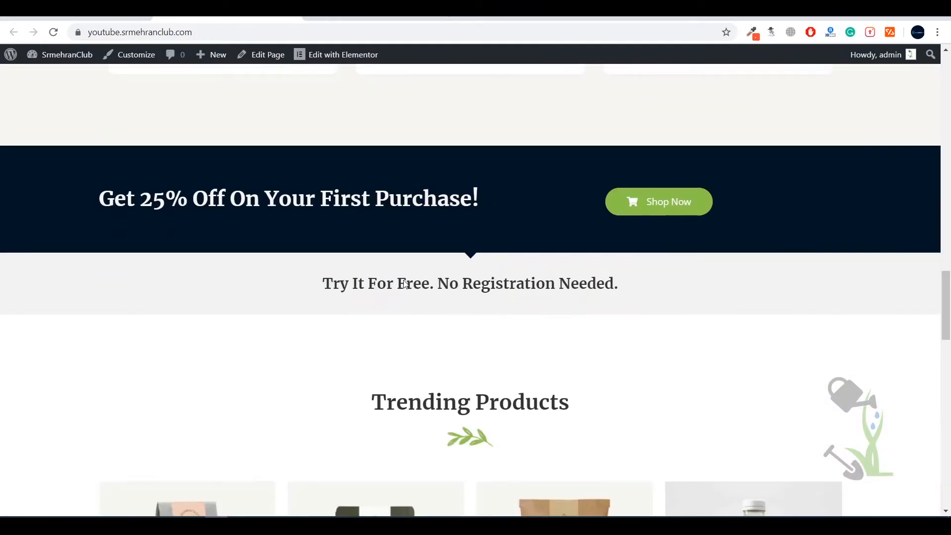
scroll(404, 285, "down", 12)
scroll(495, 377, "down", 9)
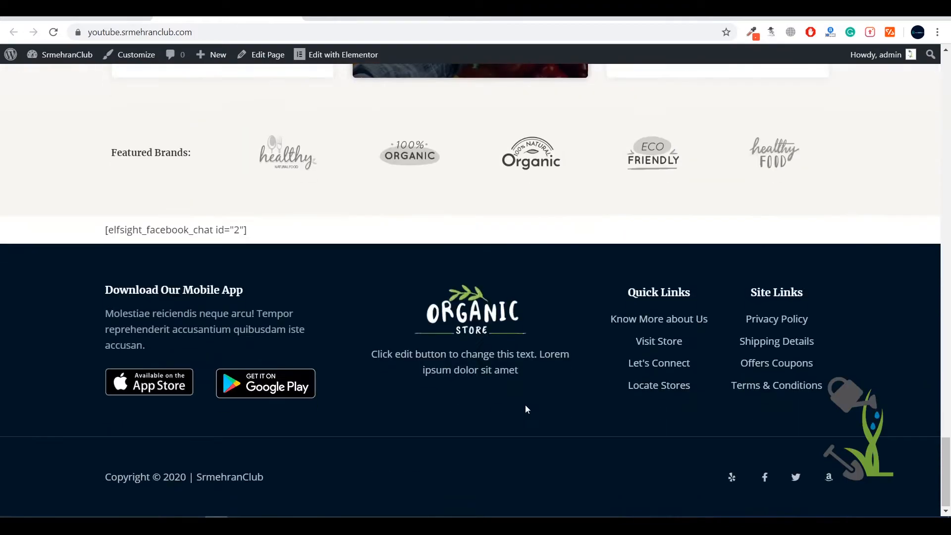
middle_click(521, 459)
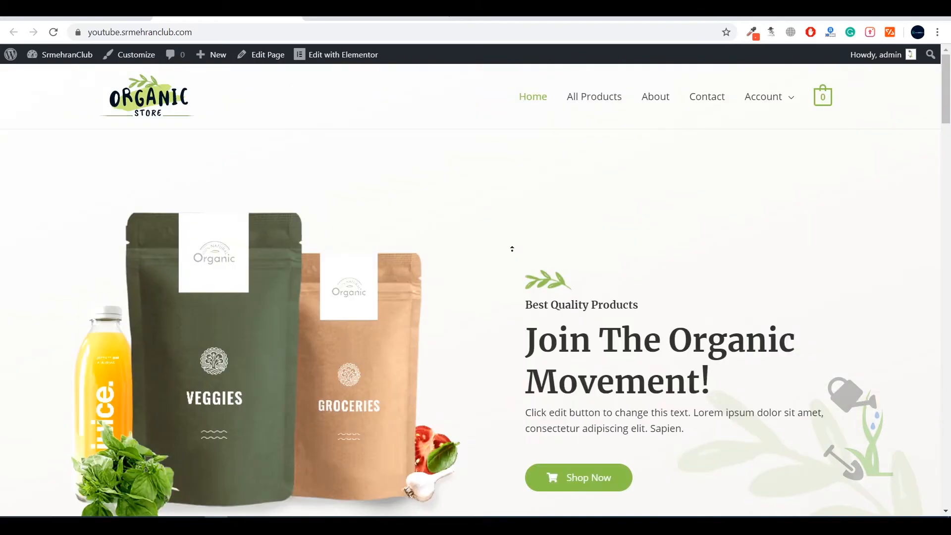
scroll(528, 248, "down", 20)
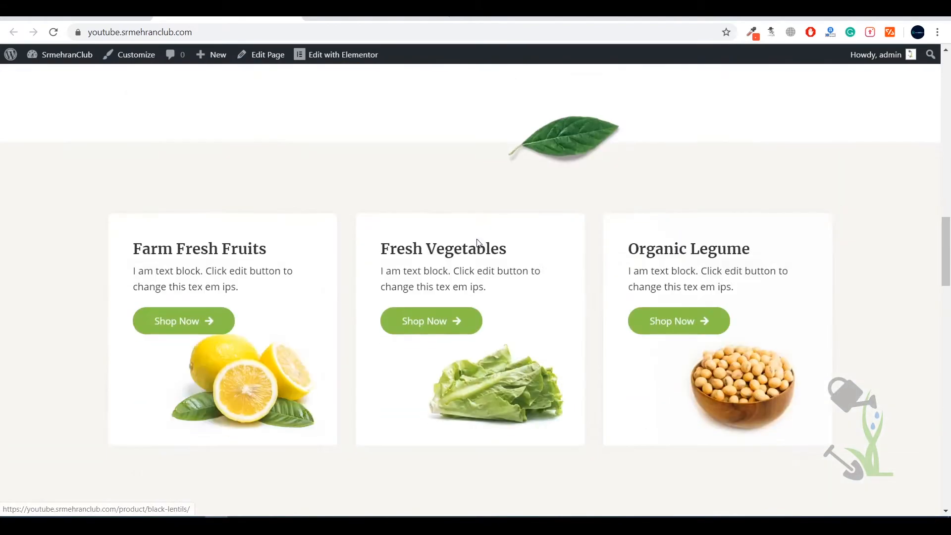
scroll(477, 243, "down", 20)
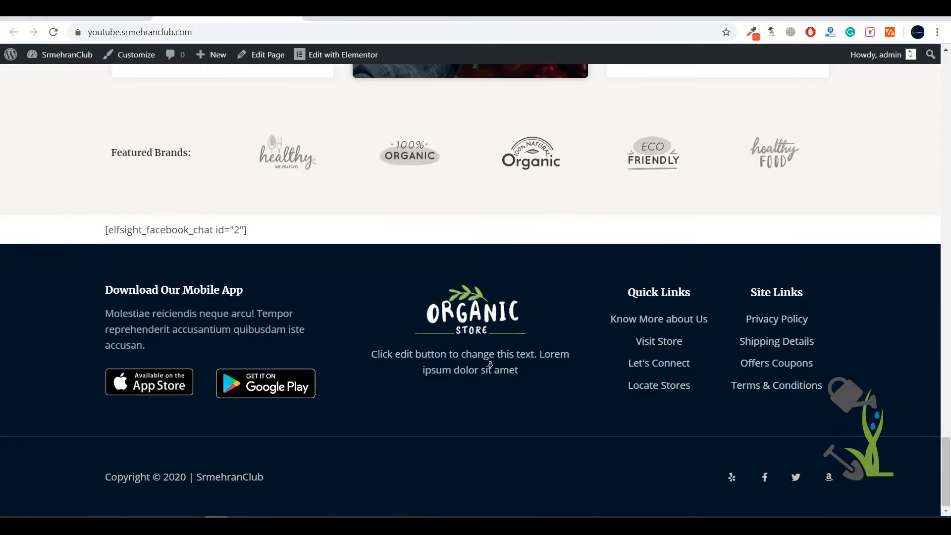
scroll(491, 364, "up", 20)
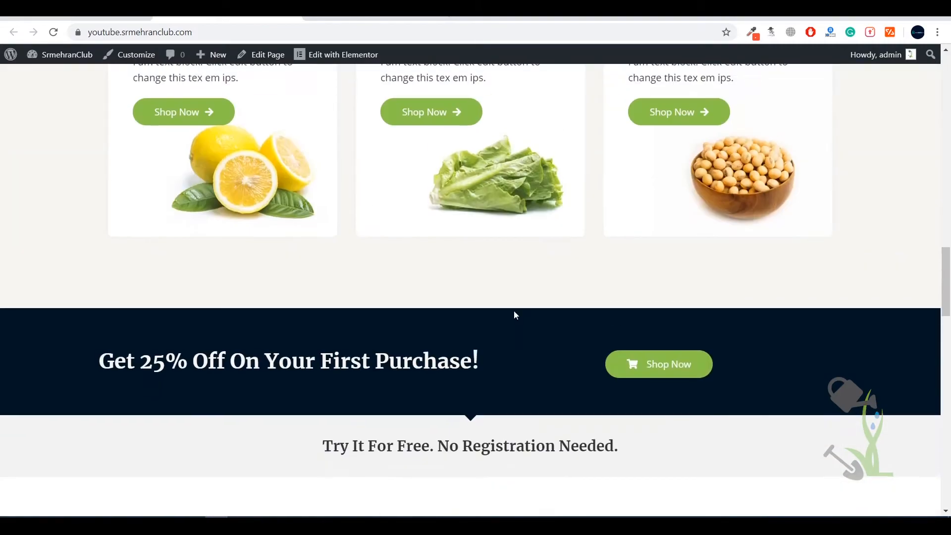
scroll(515, 315, "up", 10)
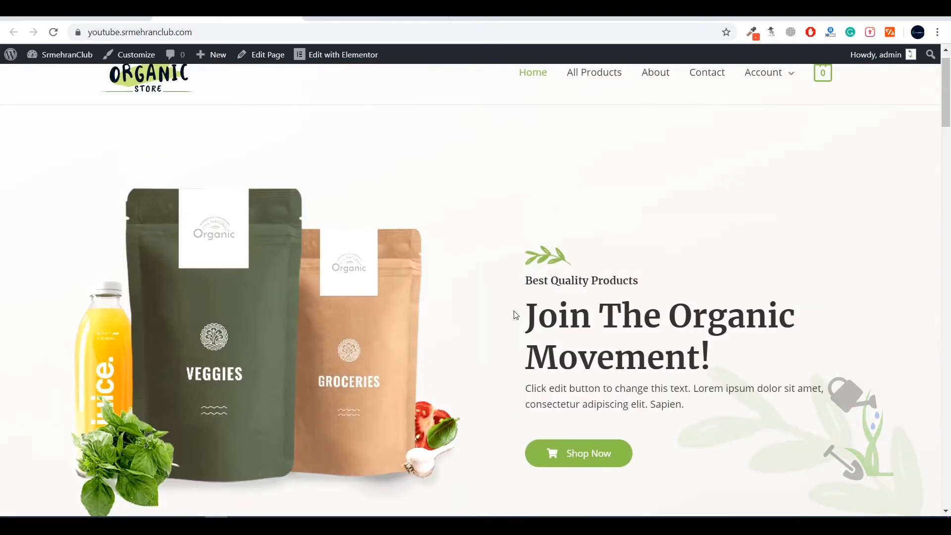
scroll(514, 311, "up", 1)
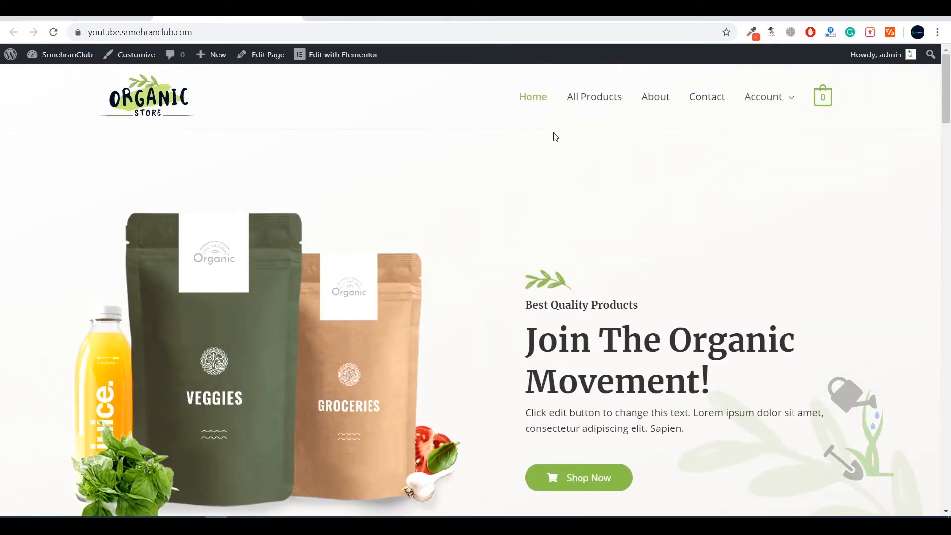
middle_click(481, 196)
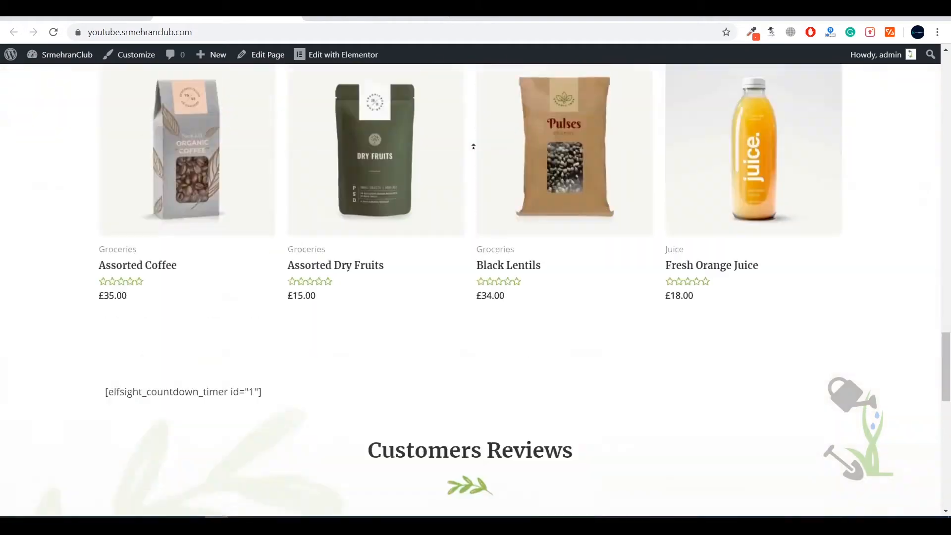
middle_click(474, 145)
scroll(474, 144, "up", 6)
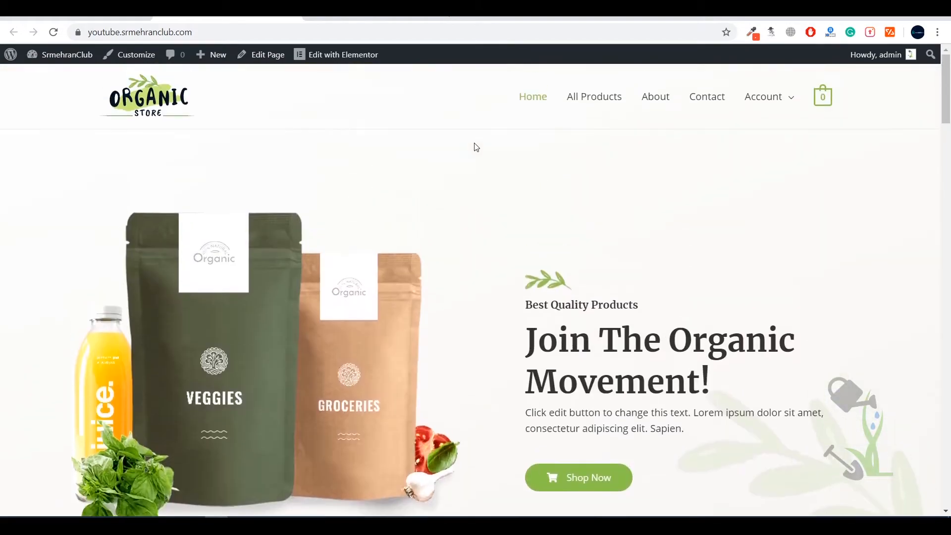
Open the site's WordPress admin dashboard at youtube.srmehranclub.com/wp-admin
left_click(298, 30)
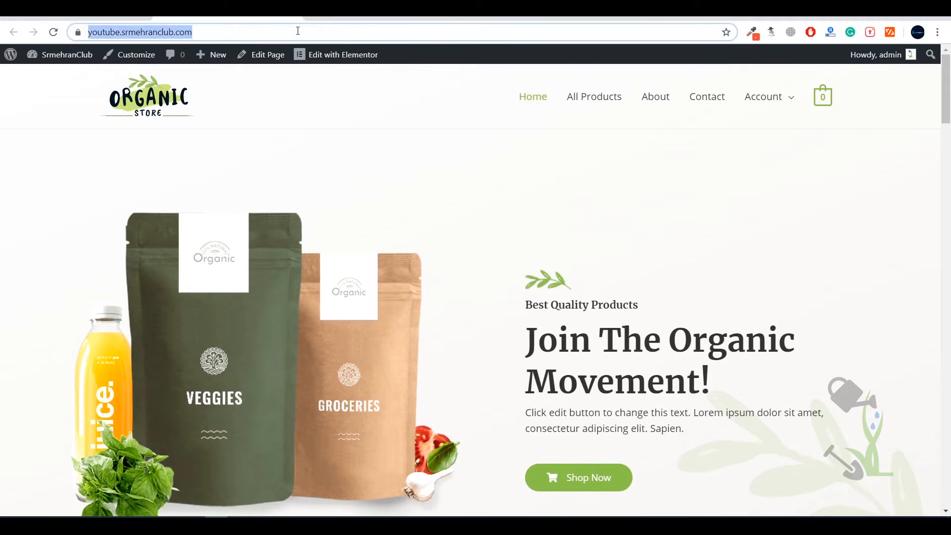
left_click(298, 30)
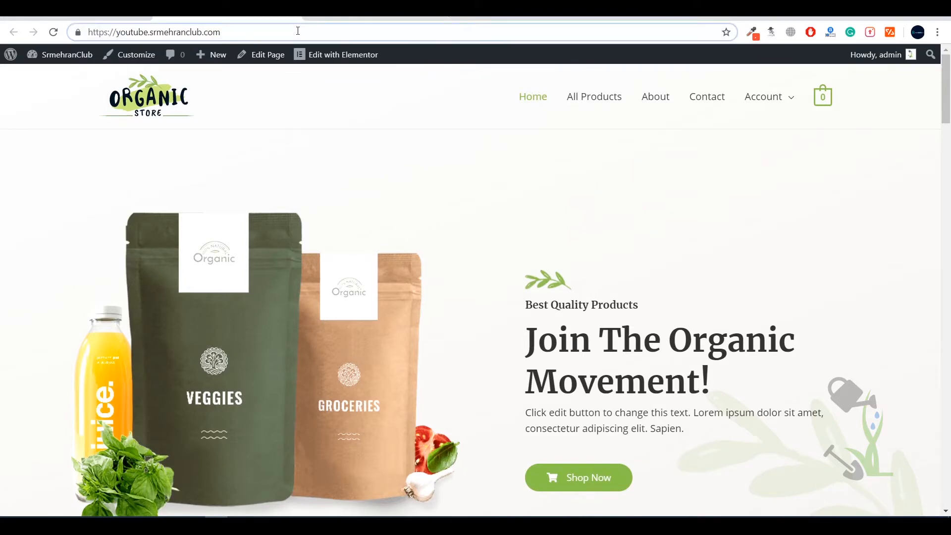
type("/wp")
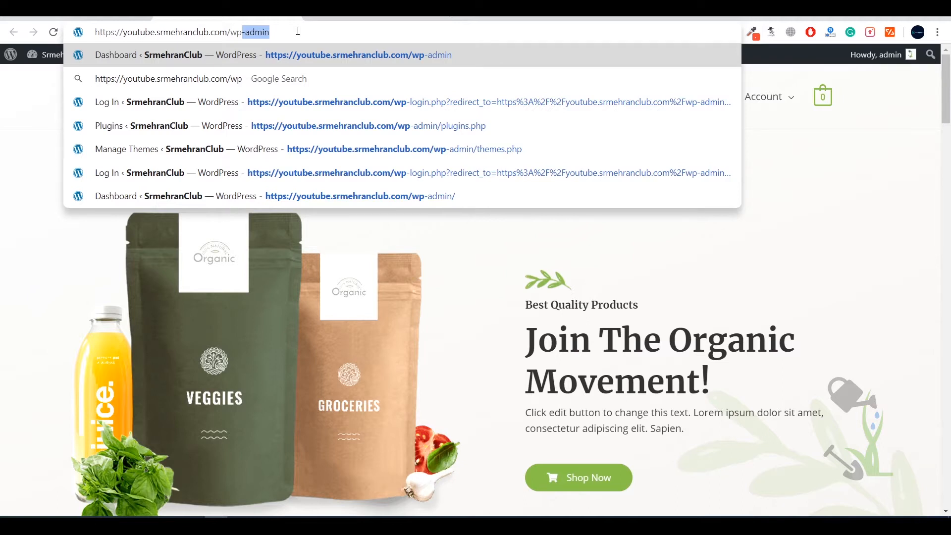
key("Return")
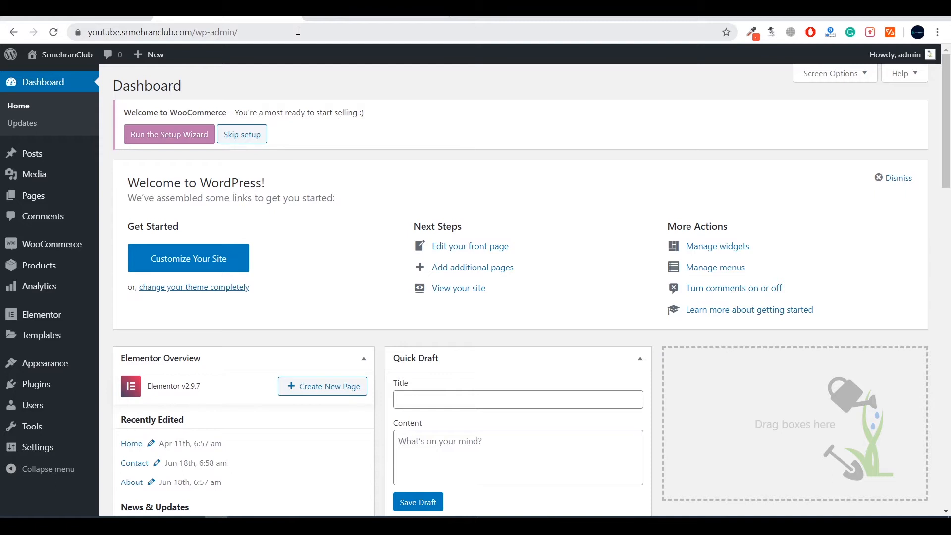
mouse_move(53, 205)
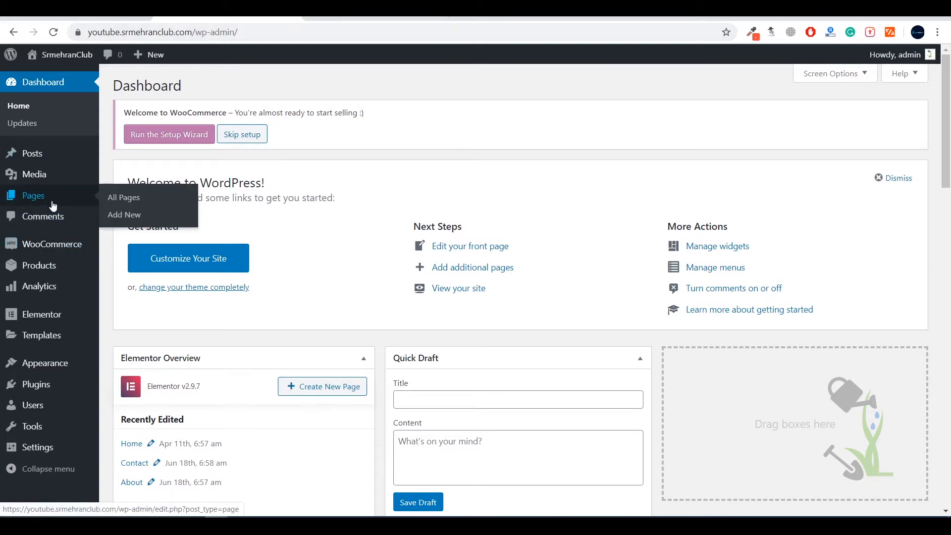
mouse_move(59, 265)
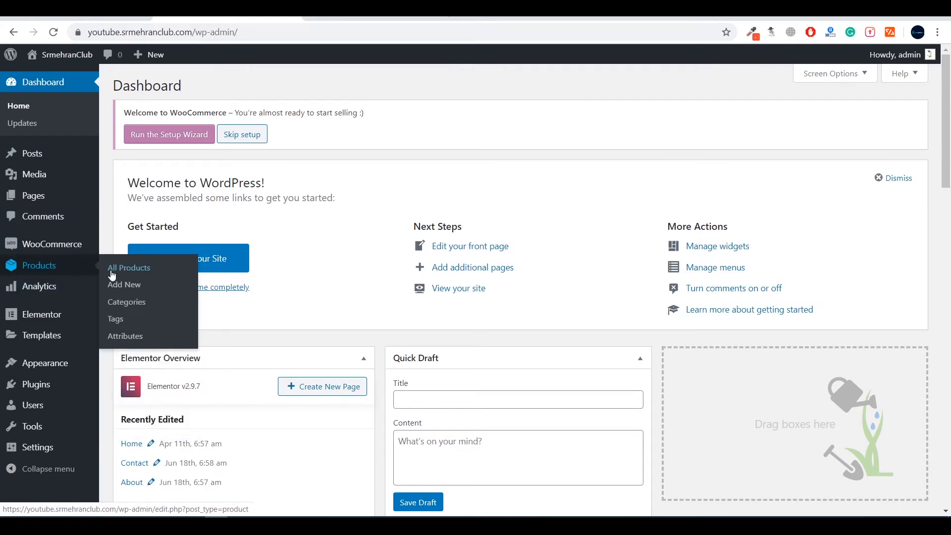
mouse_move(98, 259)
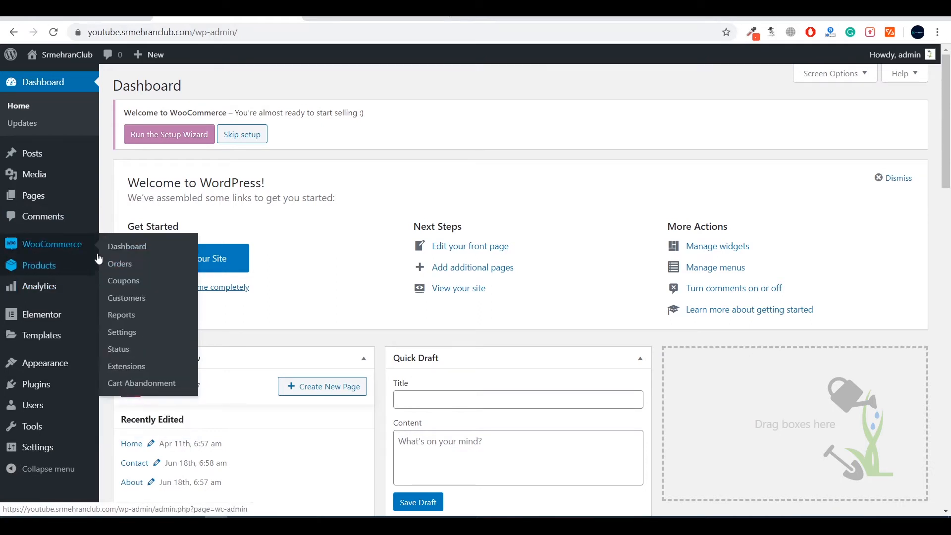
mouse_move(99, 363)
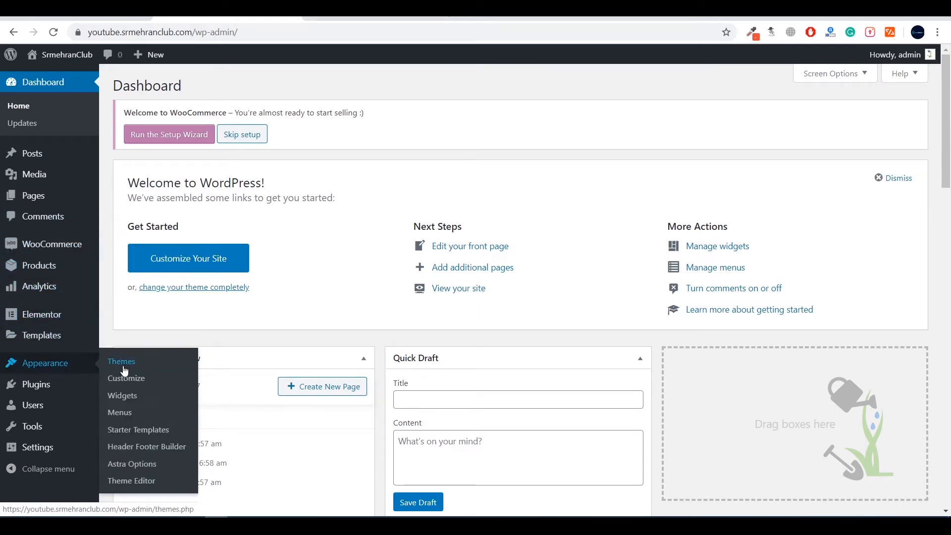
mouse_move(48, 392)
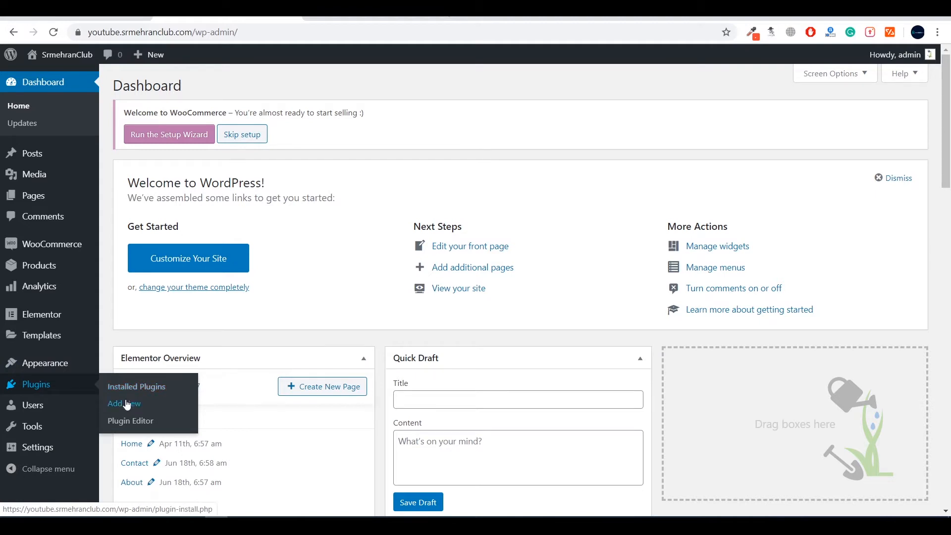
mouse_move(64, 407)
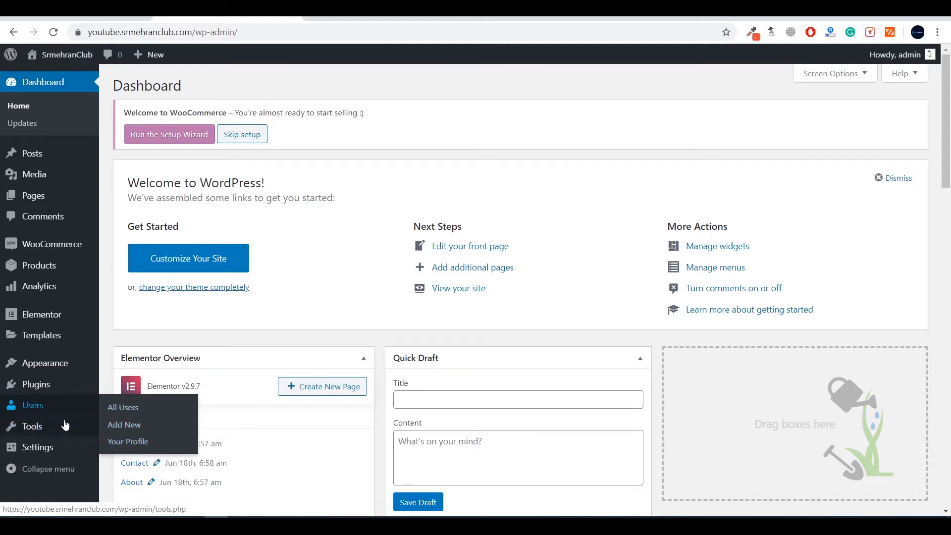
mouse_move(64, 449)
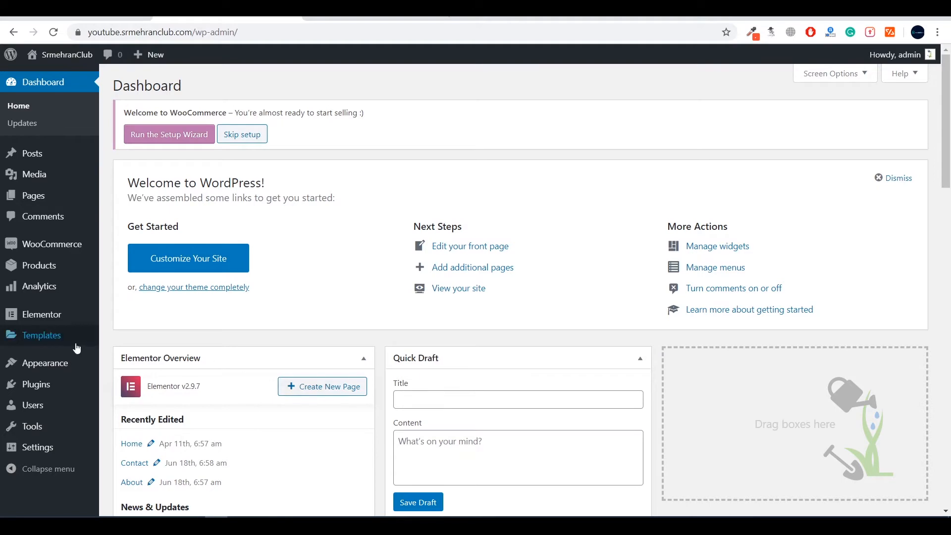
Open the list of installed plugins and check the Elementor and WooCommerce entries
left_click(133, 387)
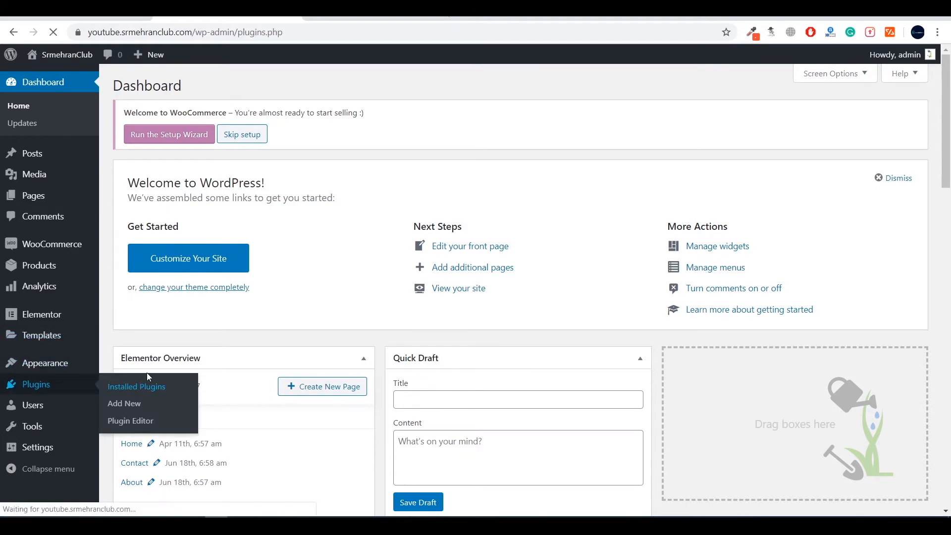
scroll(251, 327, "down", 5)
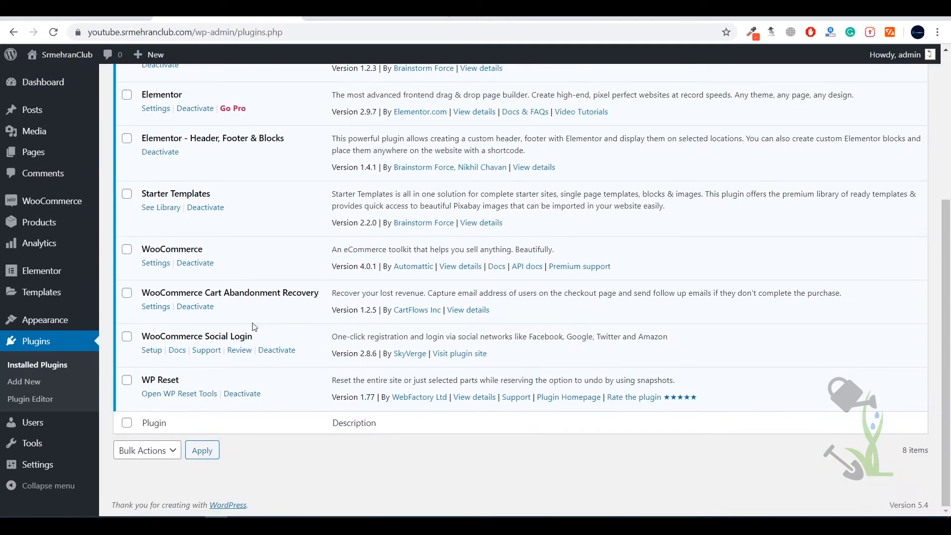
scroll(253, 328, "up", 3)
scroll(252, 328, "up", 2)
double_click(156, 320)
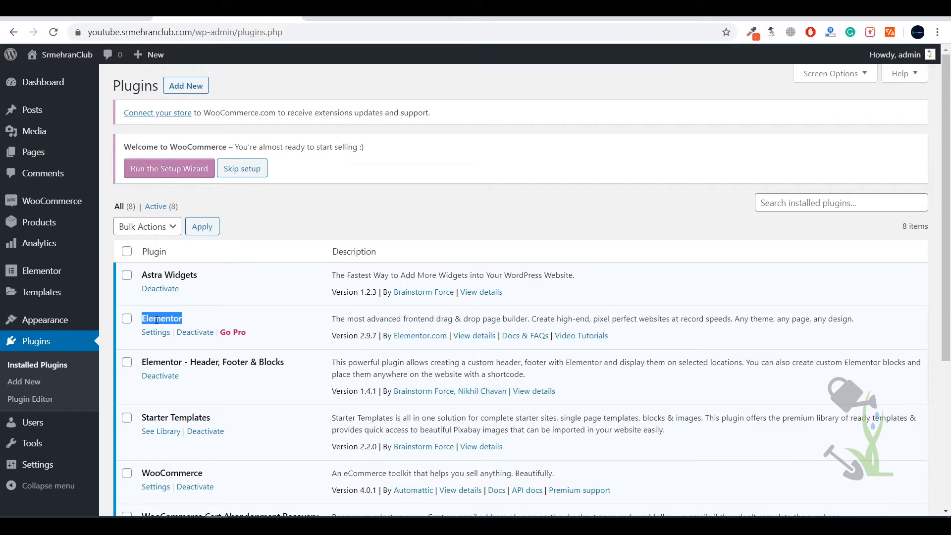
double_click(158, 474)
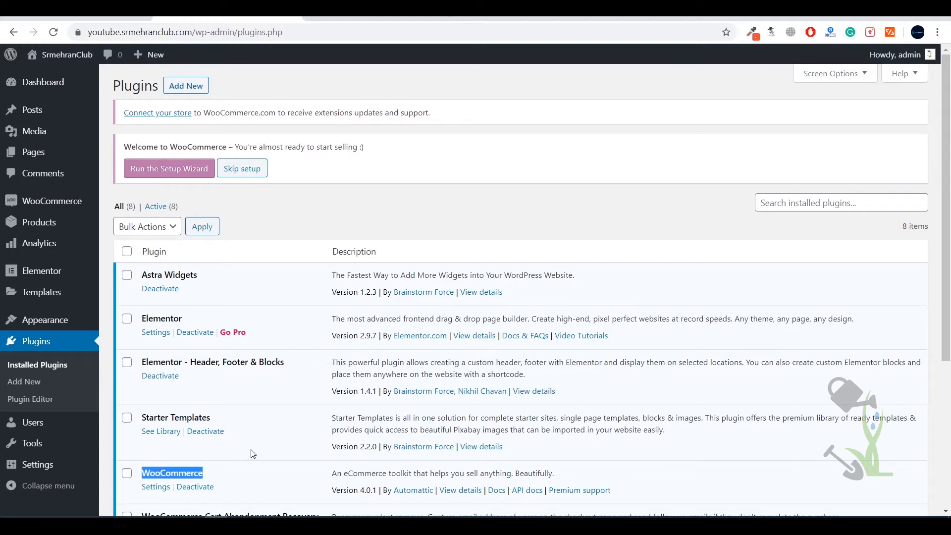
Open the page for adding new plugins and browse the popular ones
left_click(198, 91)
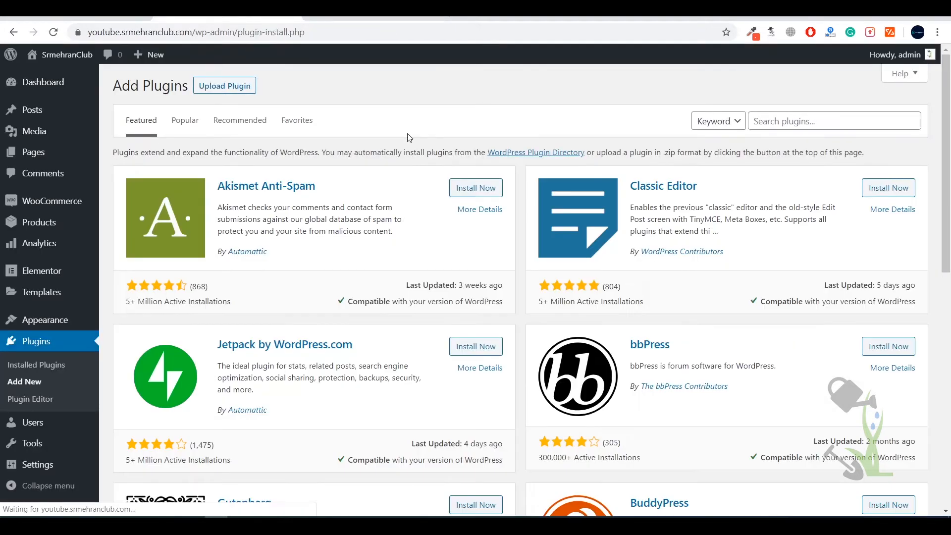
left_click(185, 122)
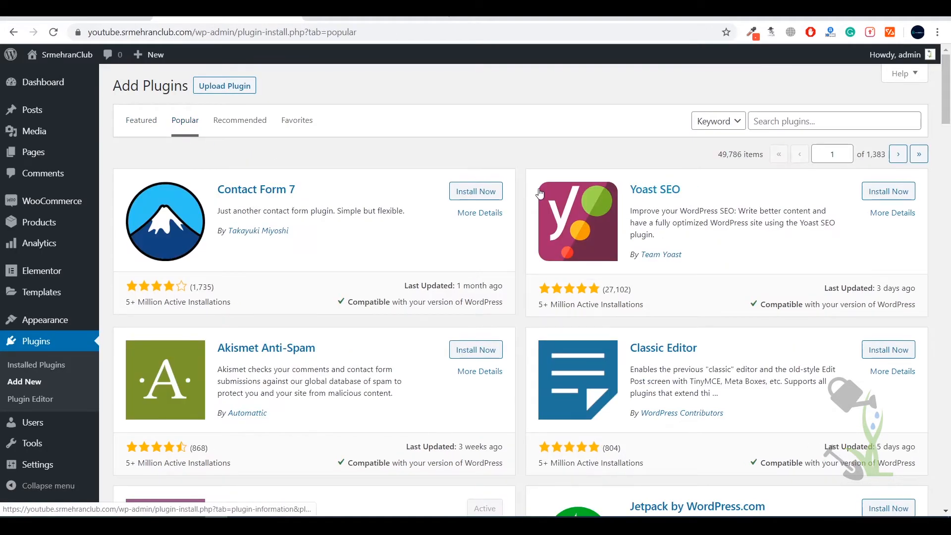
scroll(540, 193, "down", 6)
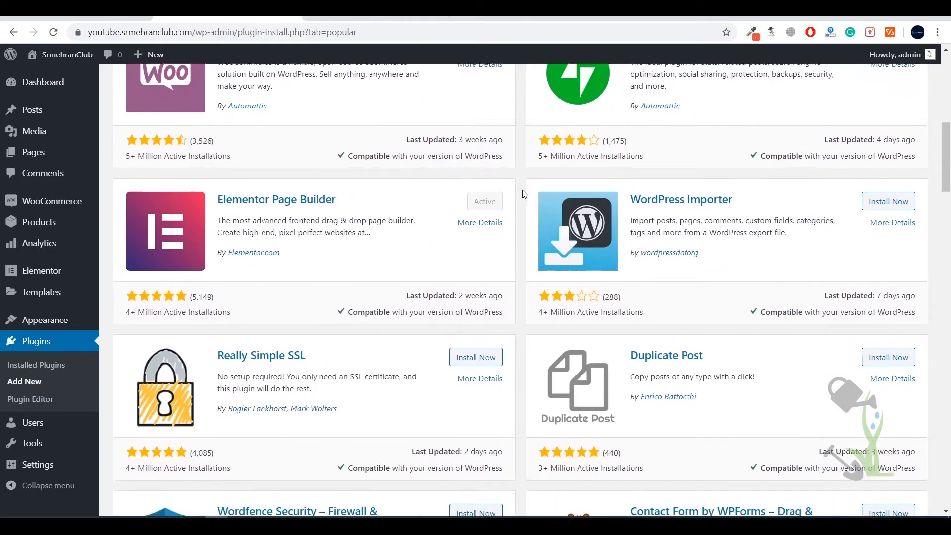
Look over the popular plugin cards and return to the beginning of the list
scroll(524, 194, "down", 8)
scroll(521, 158, "up", 17)
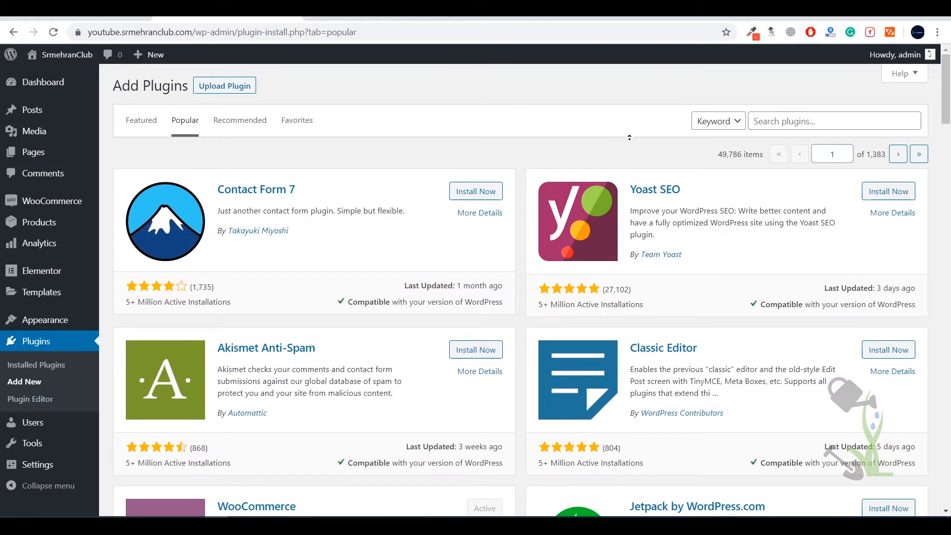
scroll(657, 226, "down", 1)
scroll(654, 228, "up", 1)
scroll(663, 239, "down", 4)
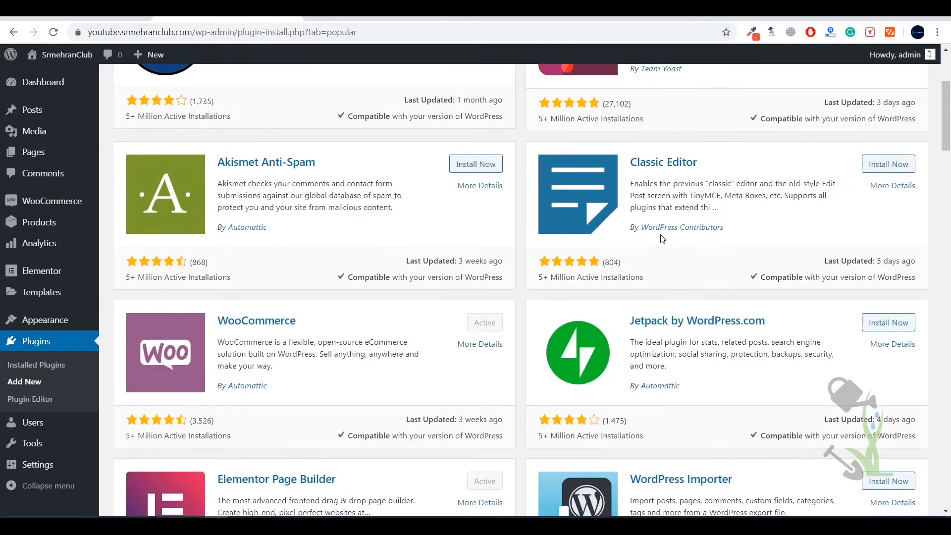
scroll(663, 239, "up", 4)
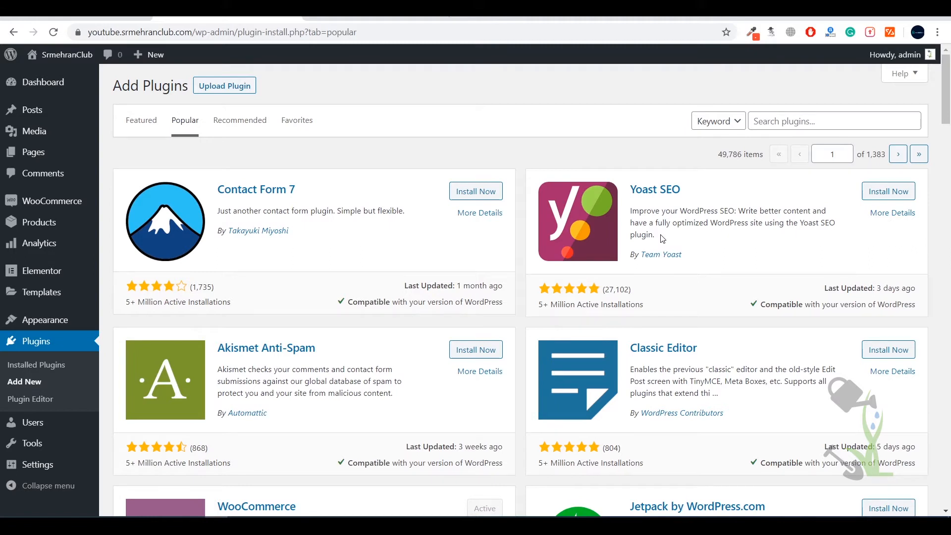
Install the plugin from codecanyon-5923615-conditional-free-shipping-woocommerce-plugin-wordpress-plugin.zip in the Theme & Plugins folder and activate it
left_click(214, 86)
left_click(451, 197)
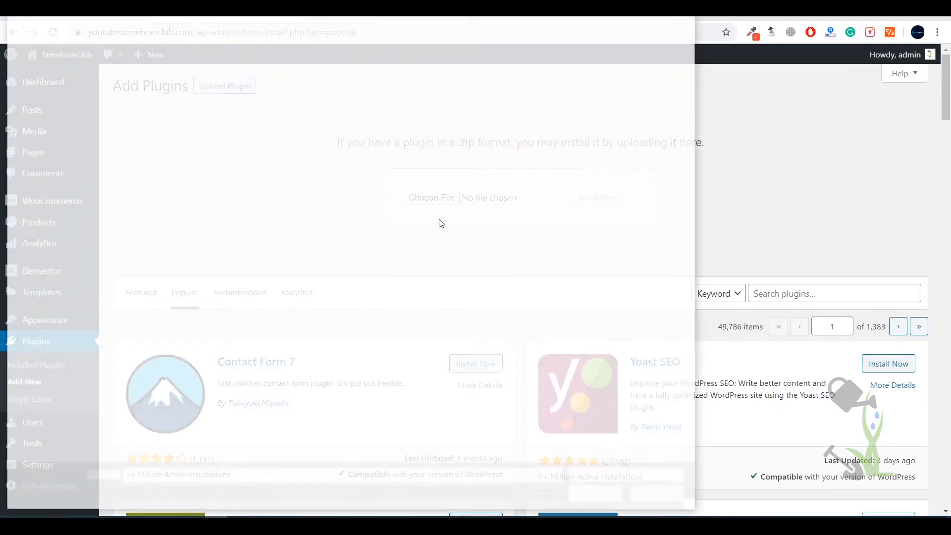
left_click(247, 184)
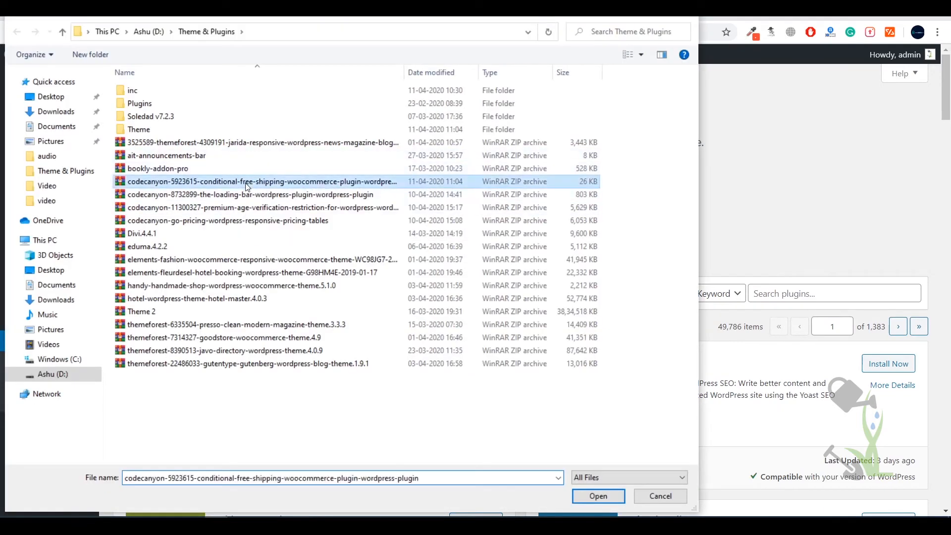
double_click(247, 184)
left_click(573, 199)
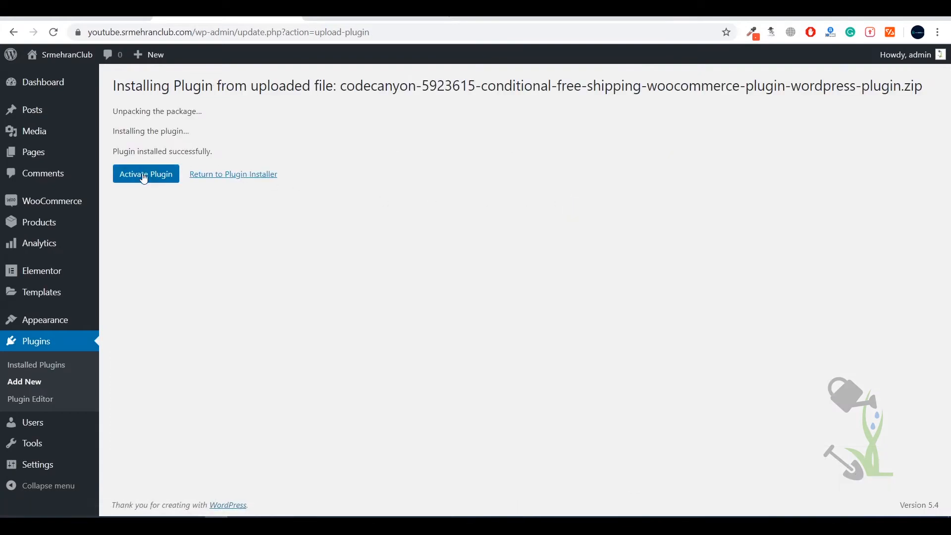
left_click(142, 176)
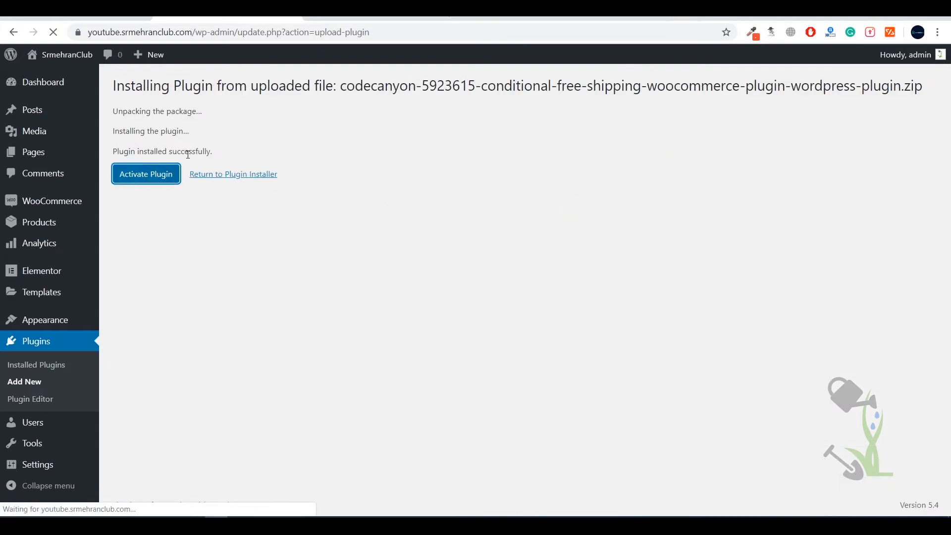
Check the WooCommerce Raneri Free Shipping entry among the installed plugins and open the general WooCommerce settings
scroll(345, 273, "down", 4)
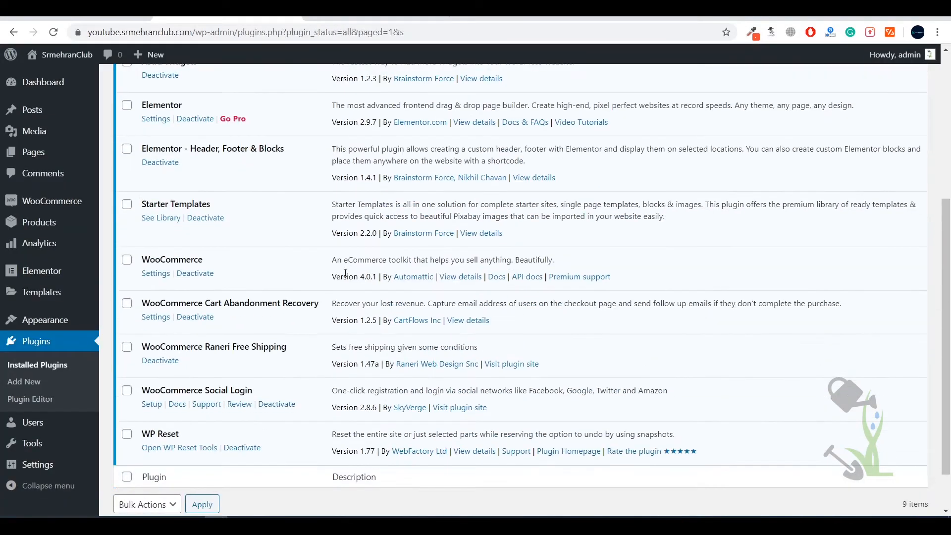
triple_click(233, 346)
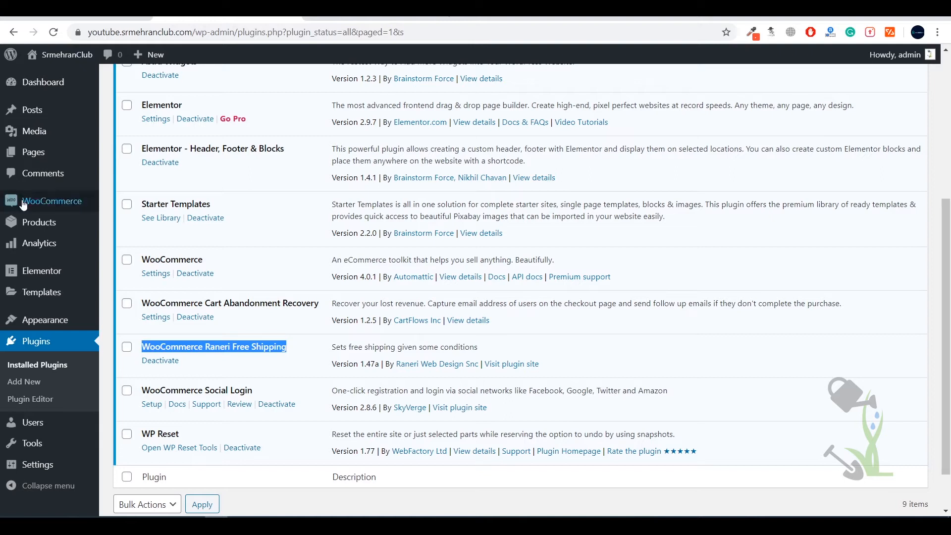
mouse_move(58, 203)
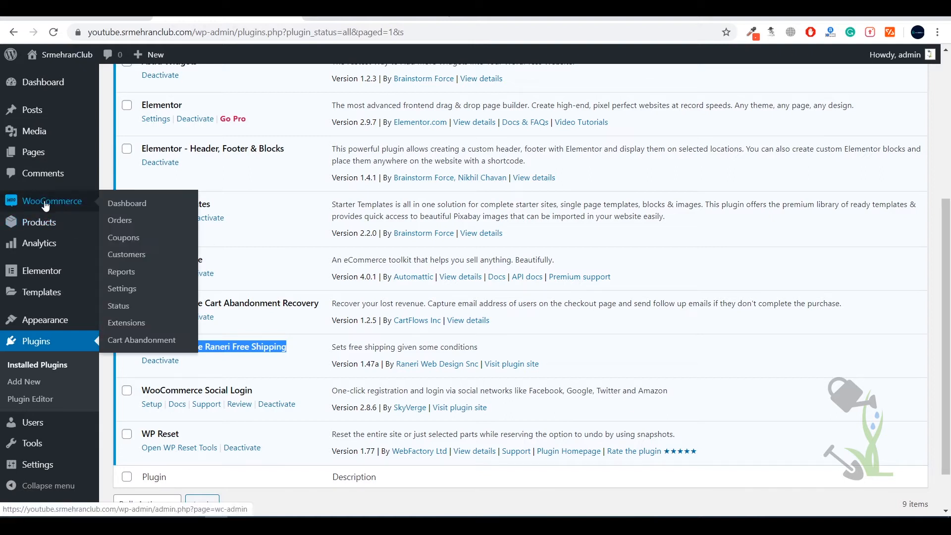
left_click(138, 289)
scroll(207, 233, "down", 5)
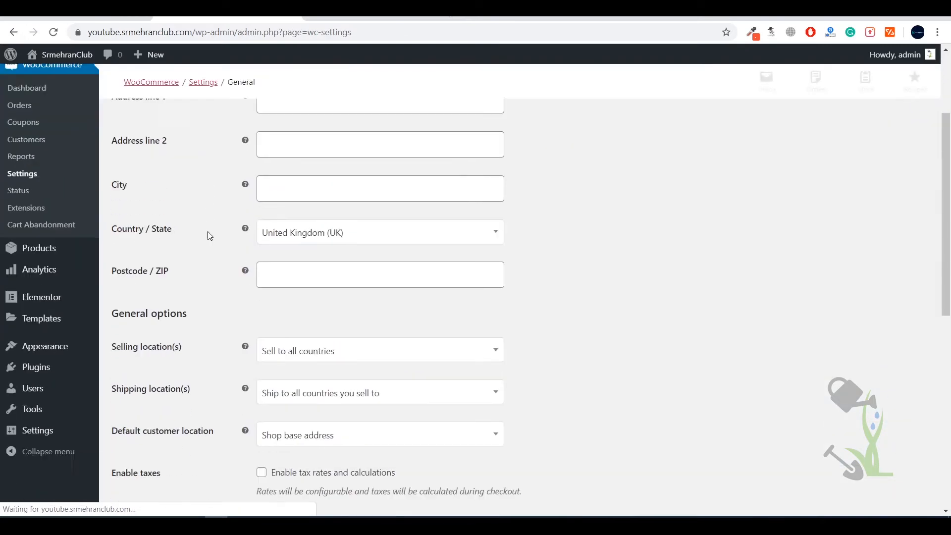
scroll(208, 236, "down", 2)
scroll(208, 236, "up", 6)
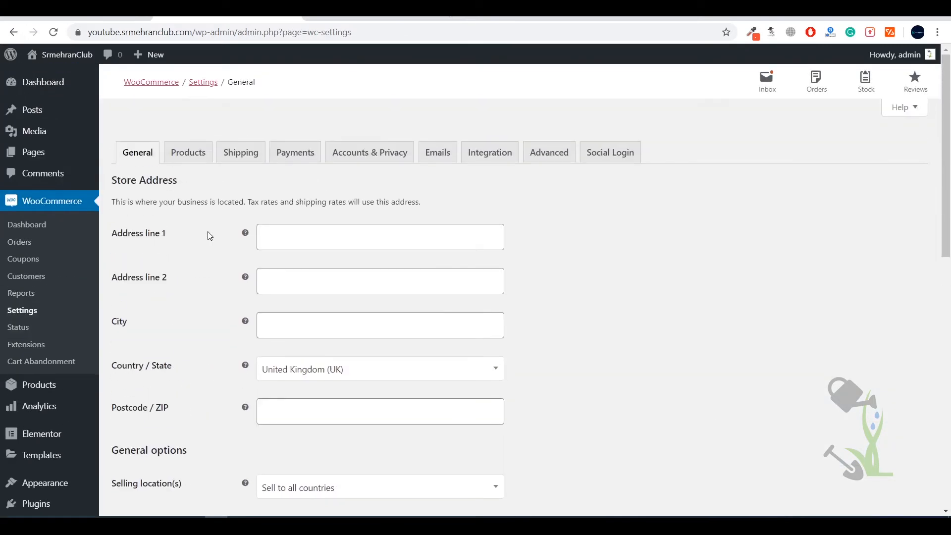
Open the Raneri Free Shipping section of the WooCommerce shipping settings
left_click(231, 153)
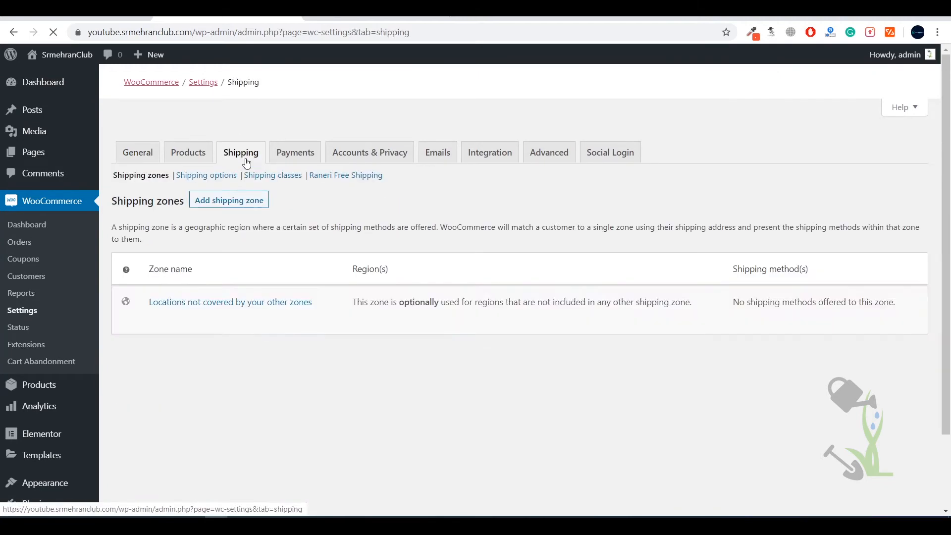
left_click_drag(383, 175, 309, 176)
left_click(321, 188)
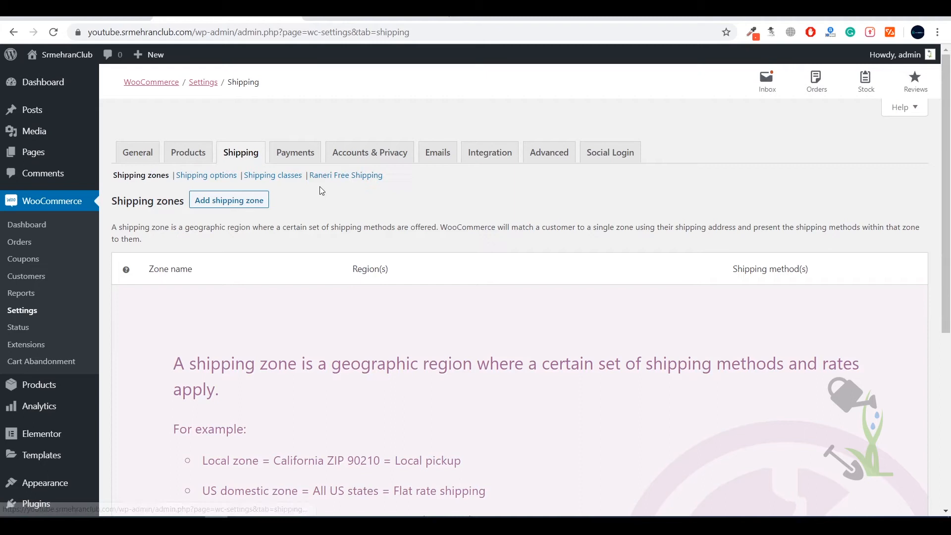
left_click(344, 183)
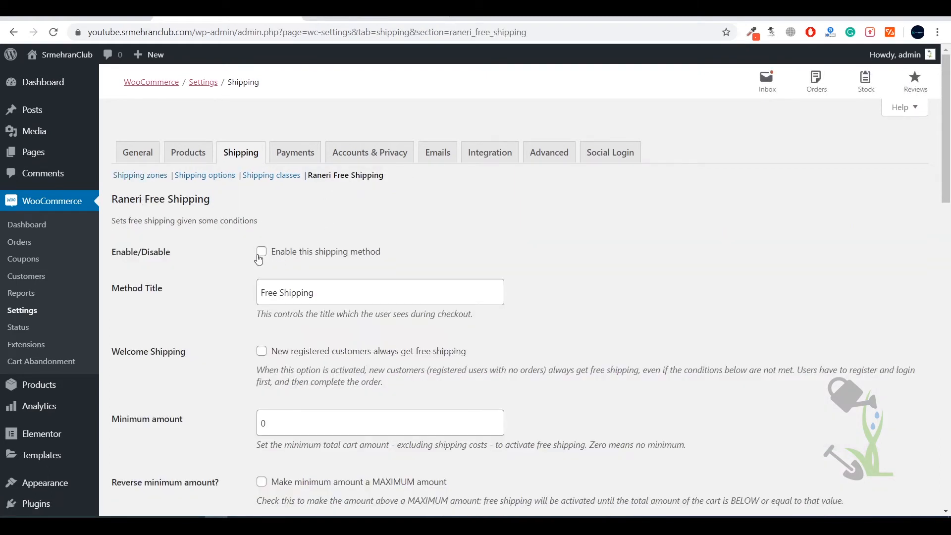
Enable the Raneri Free Shipping method and review its Method Title and Welcome Shipping options
left_click(351, 253)
left_click_drag(163, 293, 137, 295)
left_click(137, 295)
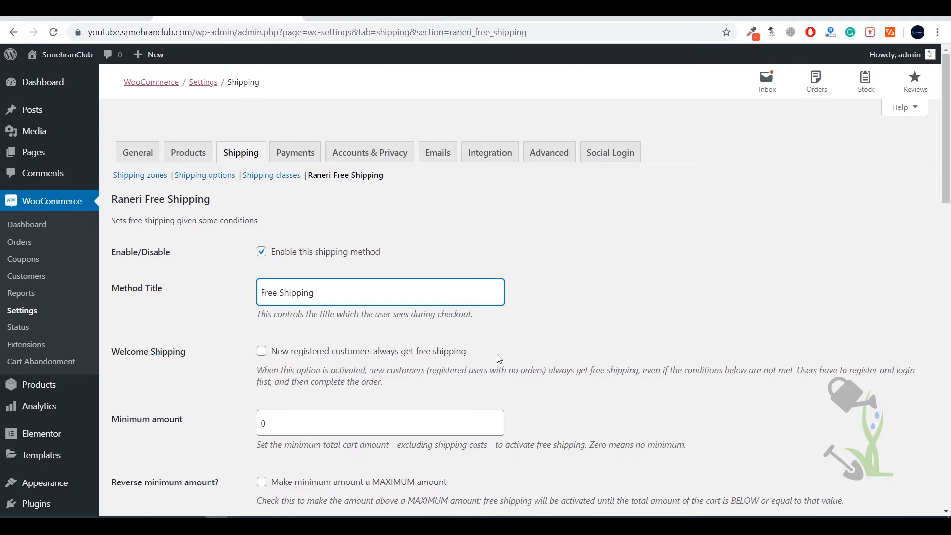
left_click_drag(247, 364, 384, 381)
left_click(383, 375)
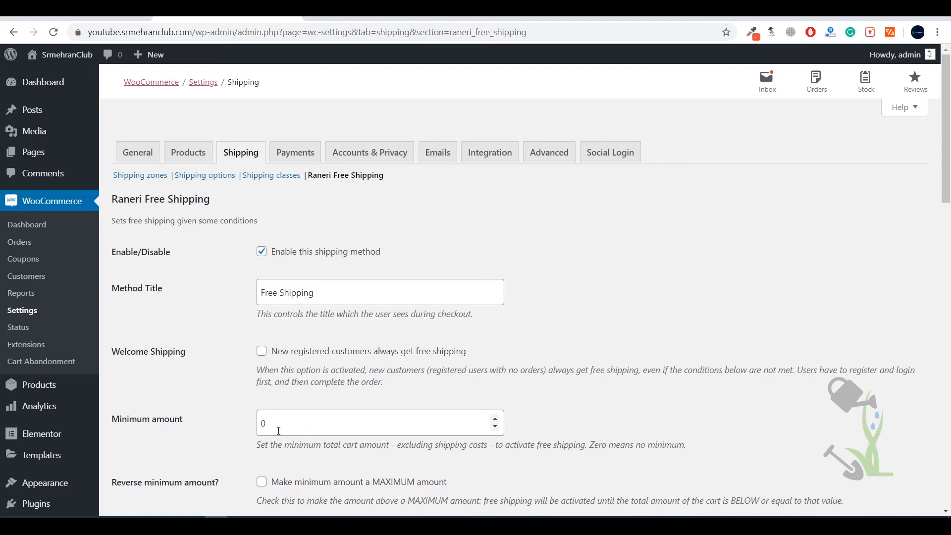
Set the minimum cart amount for free shipping to 8
left_click_drag(277, 429, 253, 430)
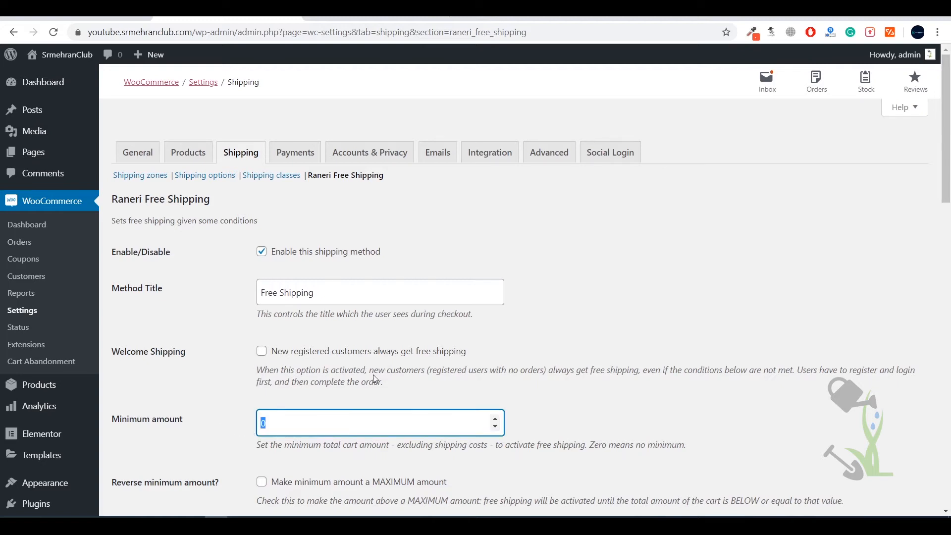
type("10")
key("BackSpace")
key("BackSpace")
type("8")
left_click(238, 446)
Make the minimum amount act as a maximum amount and set it to 10
scroll(238, 446, "down", 1)
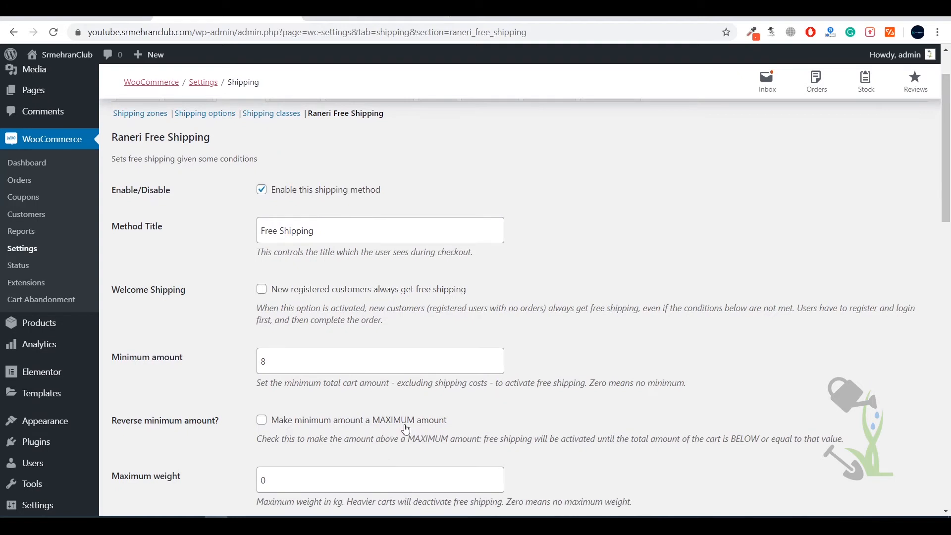
left_click(262, 420)
left_click(271, 365)
type("8")
key("BackSpace")
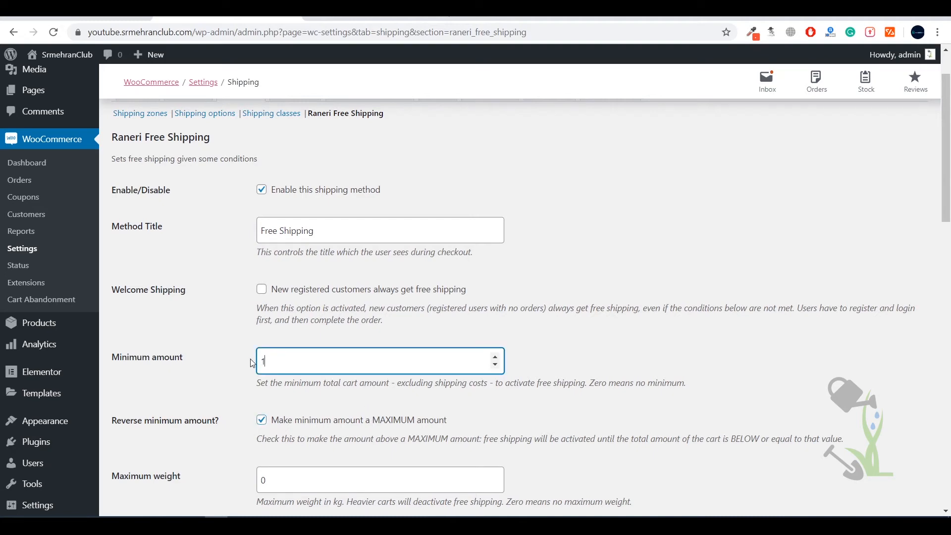
type("10")
Read the explanation of the Maximum weight option
scroll(250, 365, "down", 3)
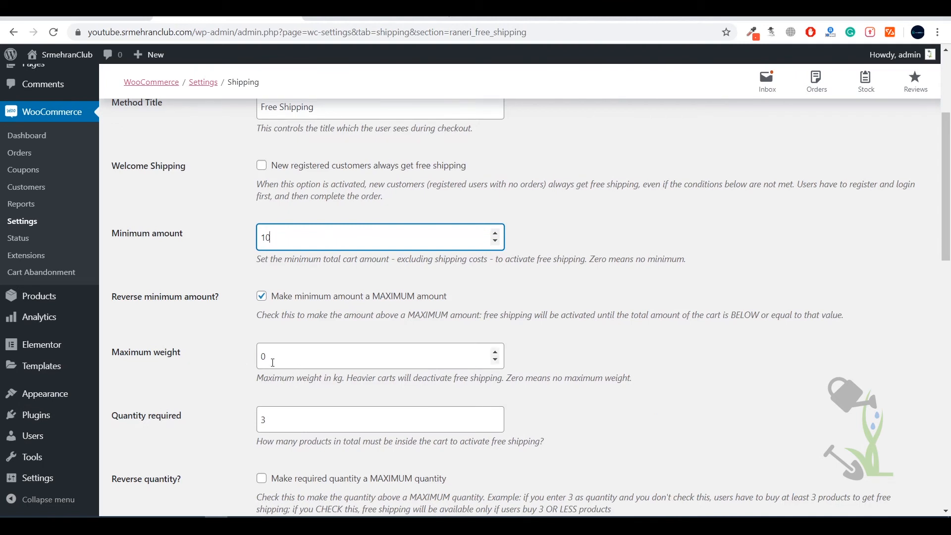
left_click_drag(258, 378, 636, 387)
left_click(605, 391)
scroll(181, 394, "down", 1)
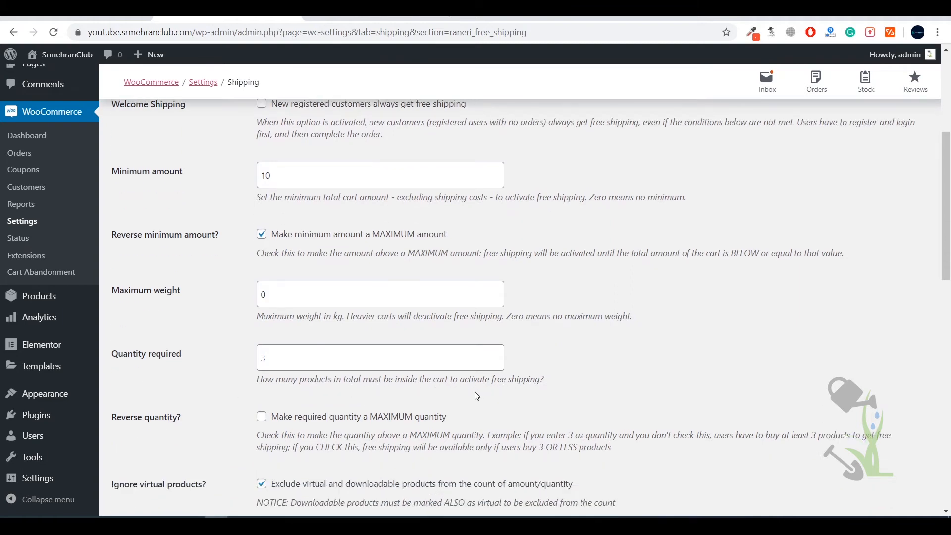
Re-enter 3 as the product quantity required for free shipping
left_click(282, 354)
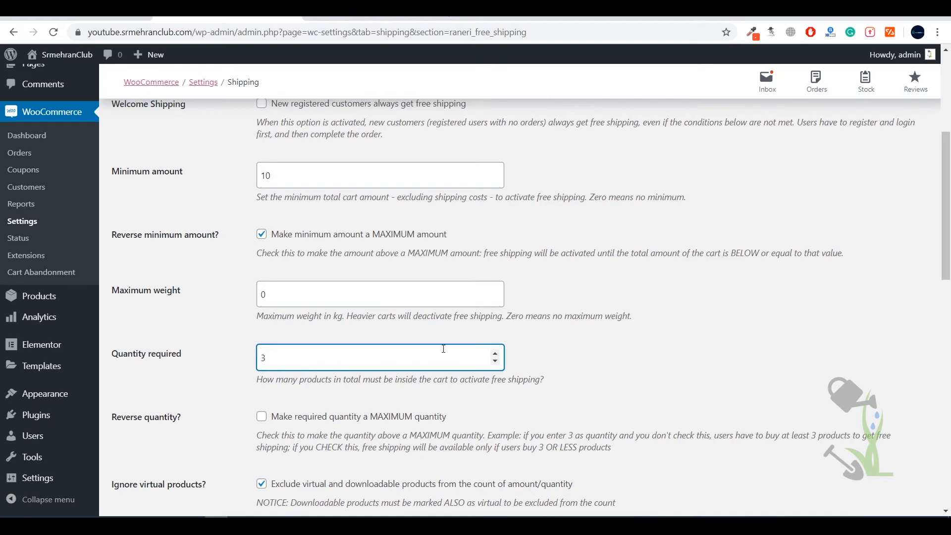
type("1")
key("BackSpace")
key("BackSpace")
type("3")
Review the reverse quantity, virtual products, motivational phrase and phrase background options down to the category limits
scroll(471, 416, "down", 1)
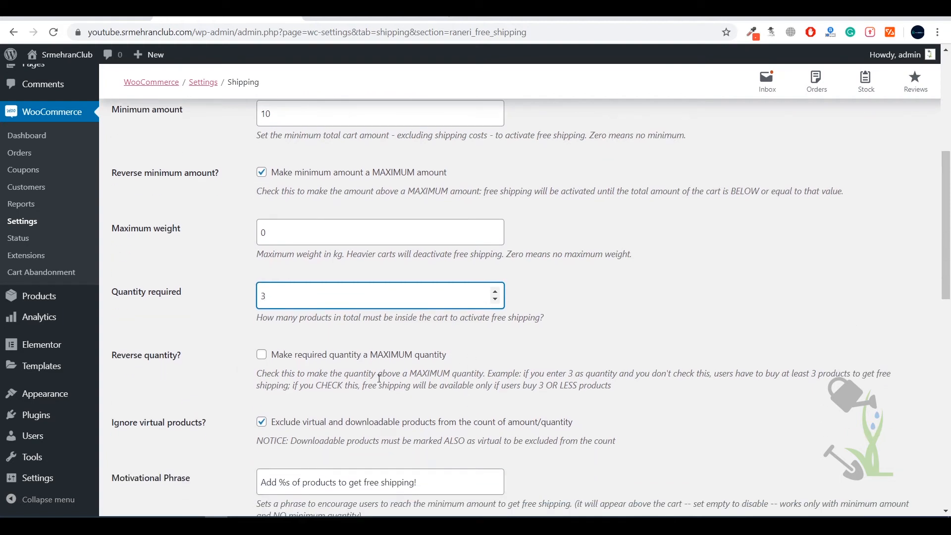
scroll(358, 428, "down", 1)
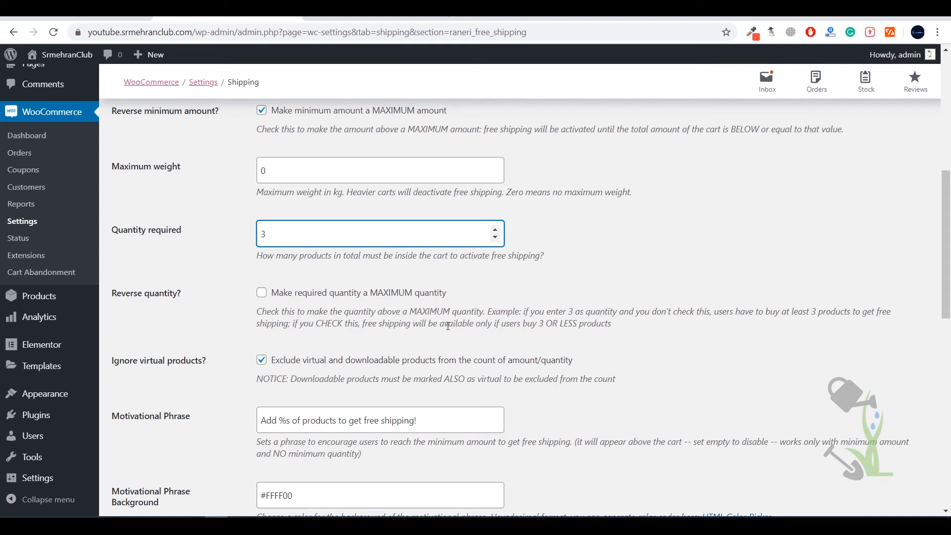
scroll(431, 345, "down", 1)
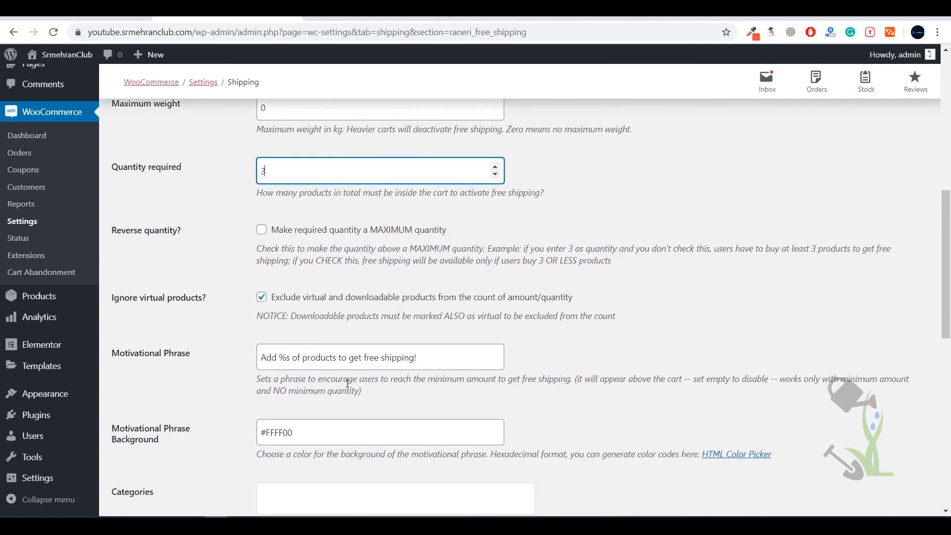
scroll(141, 350, "down", 1)
scroll(188, 364, "down", 1)
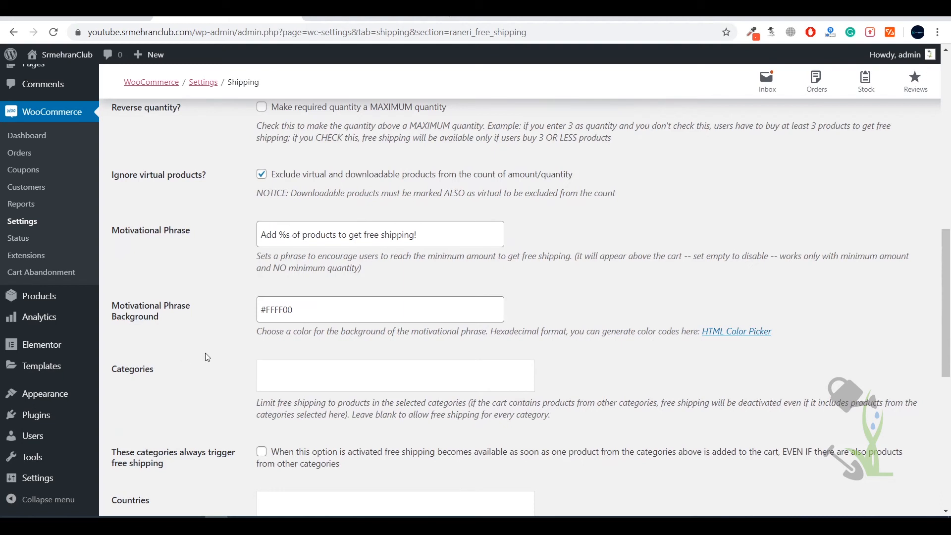
scroll(207, 357, "down", 2)
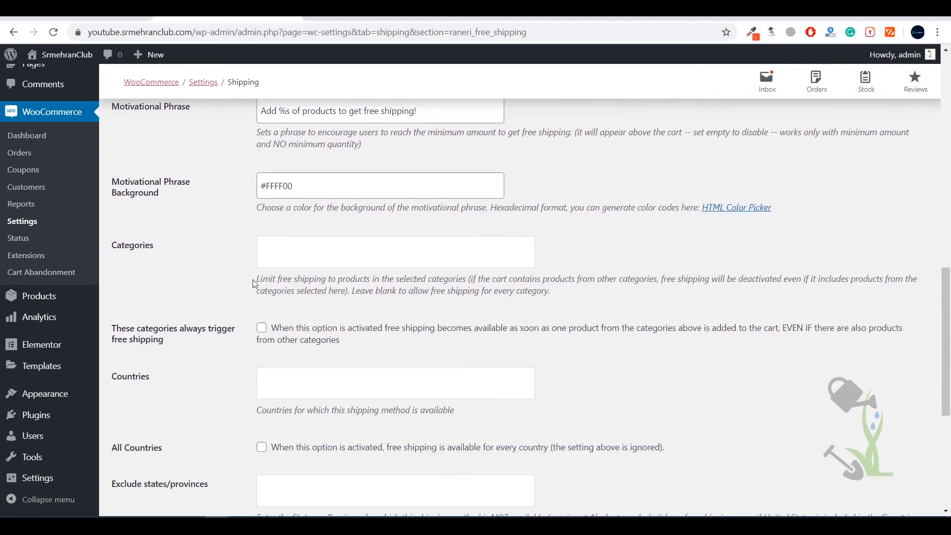
Try limiting free shipping to the Groceries and Juice categories, and clear both selections
left_click(263, 254)
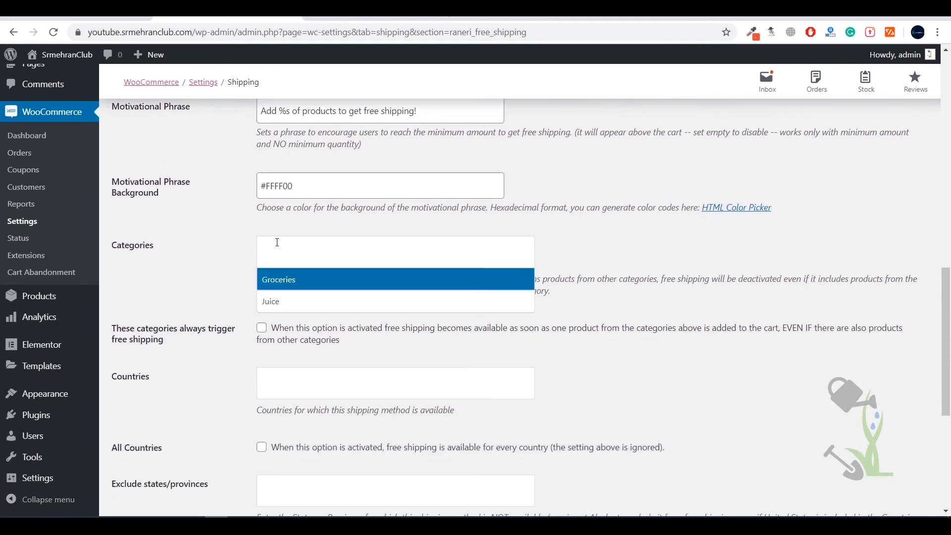
left_click(305, 290)
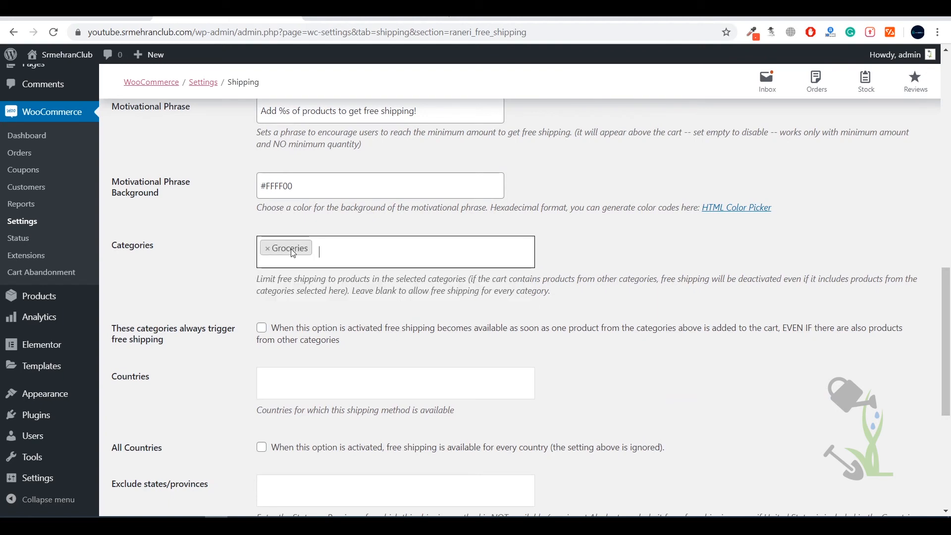
left_click(317, 252)
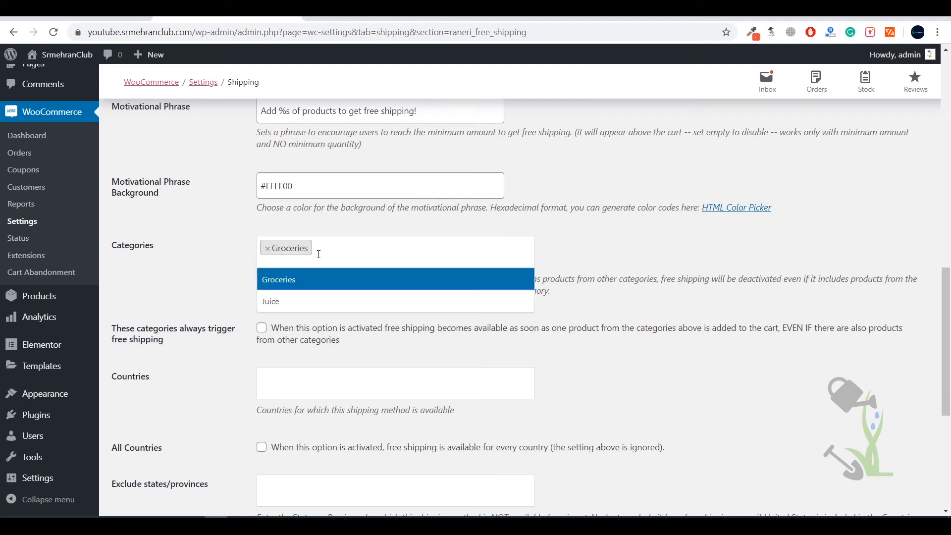
left_click(308, 301)
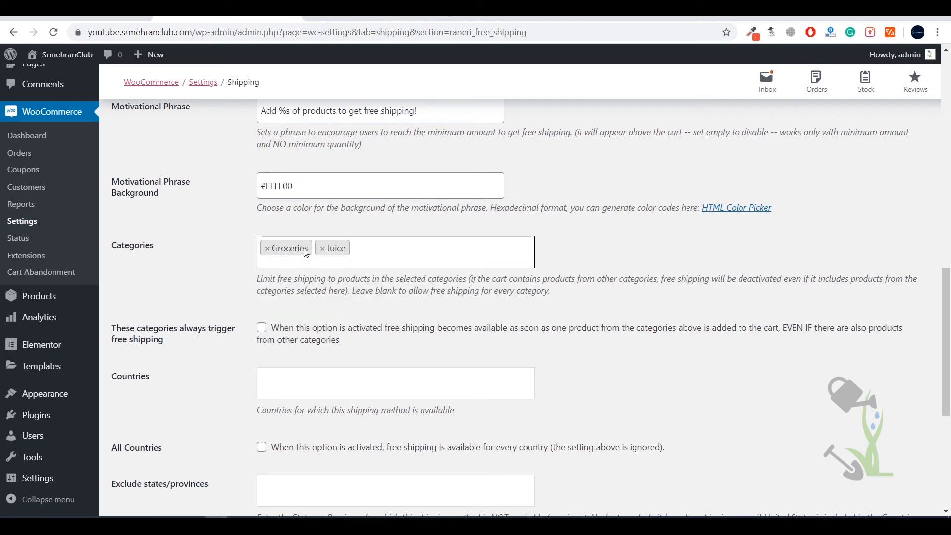
left_click(267, 249)
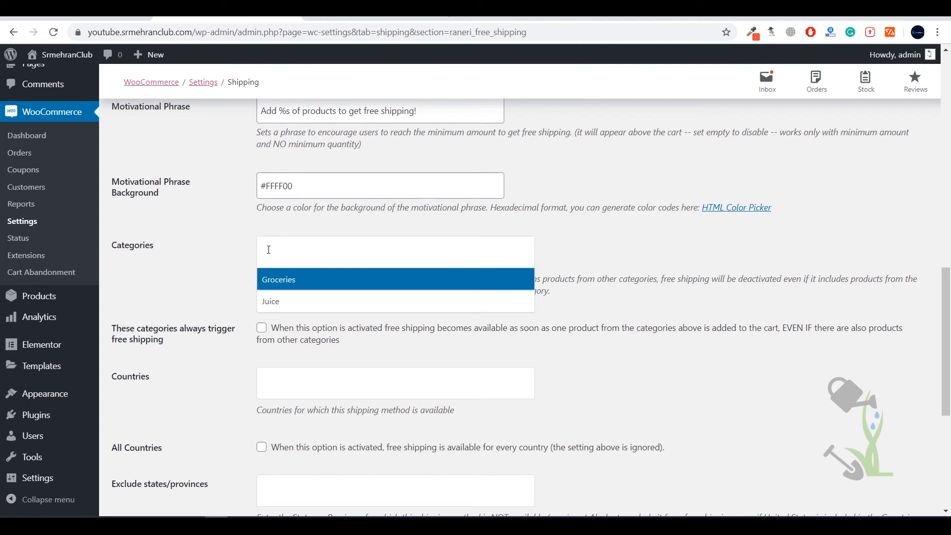
left_click(234, 275)
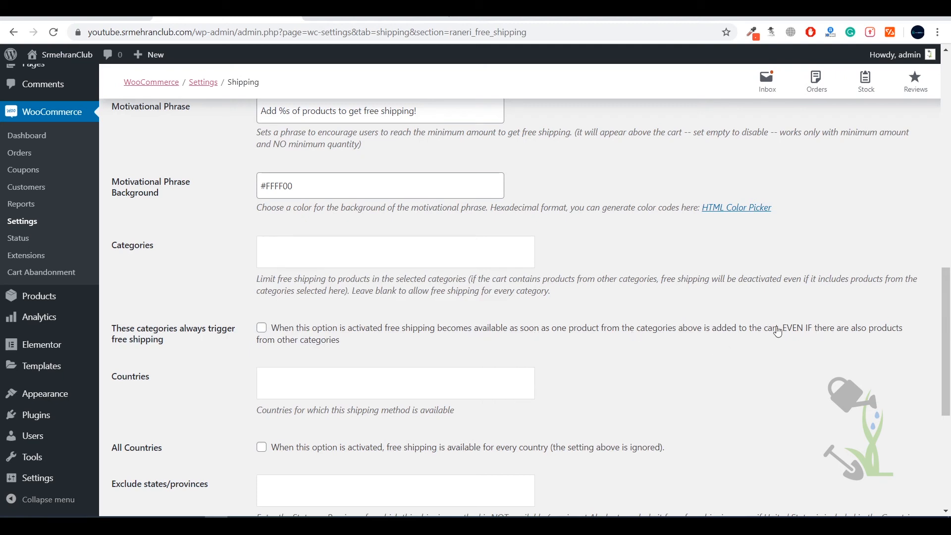
Limit free shipping to the Groceries category
left_click(300, 257)
left_click(295, 276)
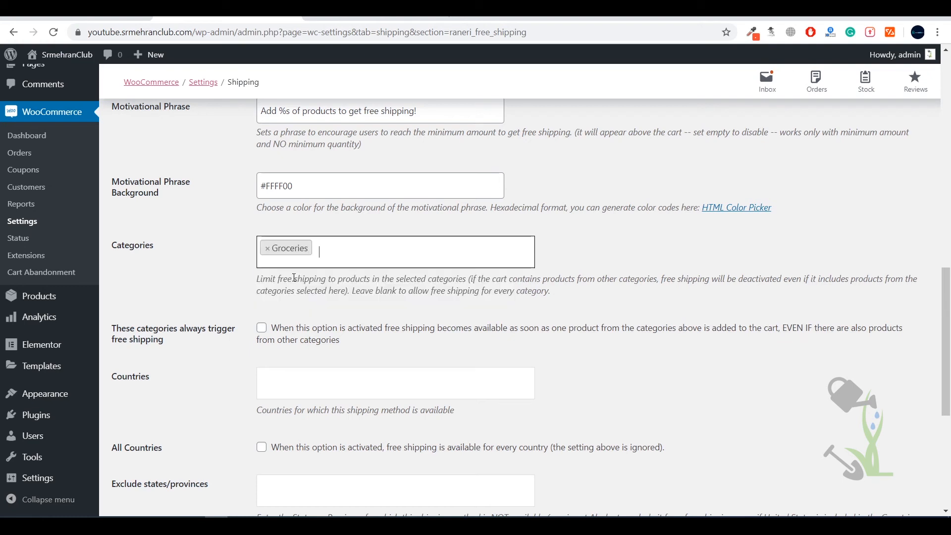
Try the option that makes the selected categories always trigger free shipping, and clear both it and the Groceries category
left_click(282, 326)
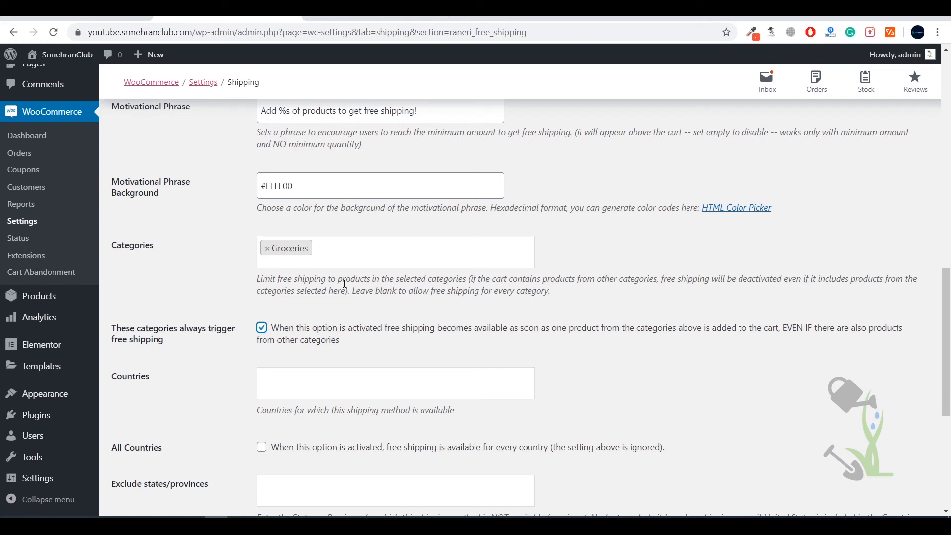
left_click(270, 250)
left_click(266, 319)
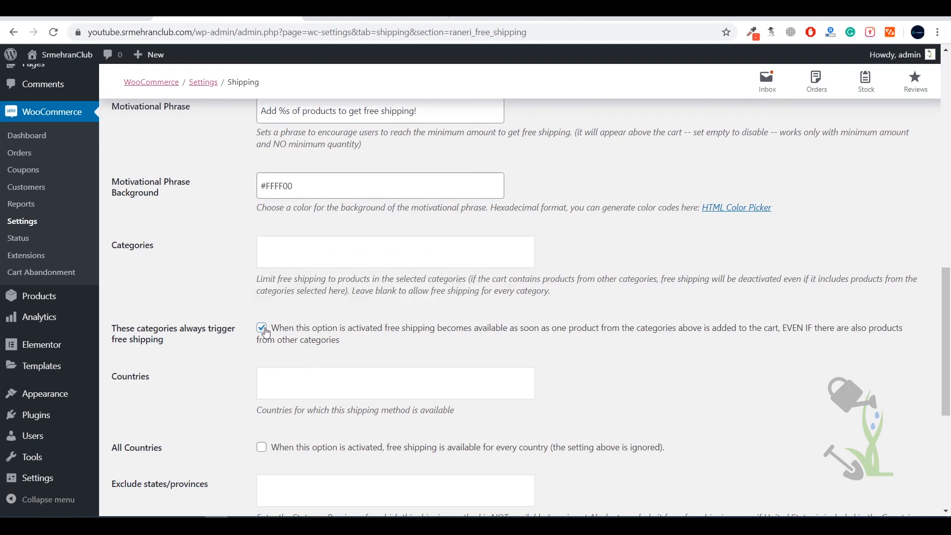
left_click(266, 332)
Make the free shipping method available only for United States (US) in the Countries setting
scroll(332, 327, "down", 3)
left_click(291, 258)
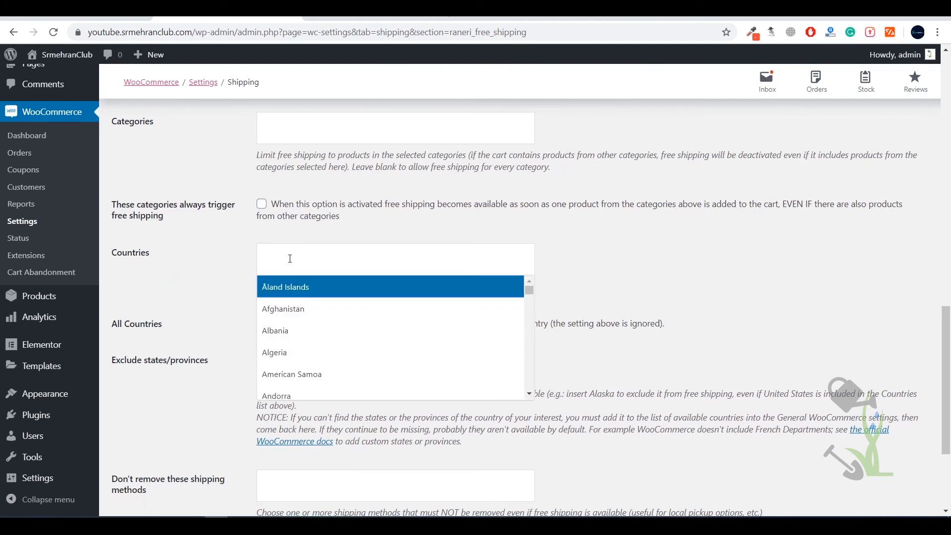
left_click(226, 260)
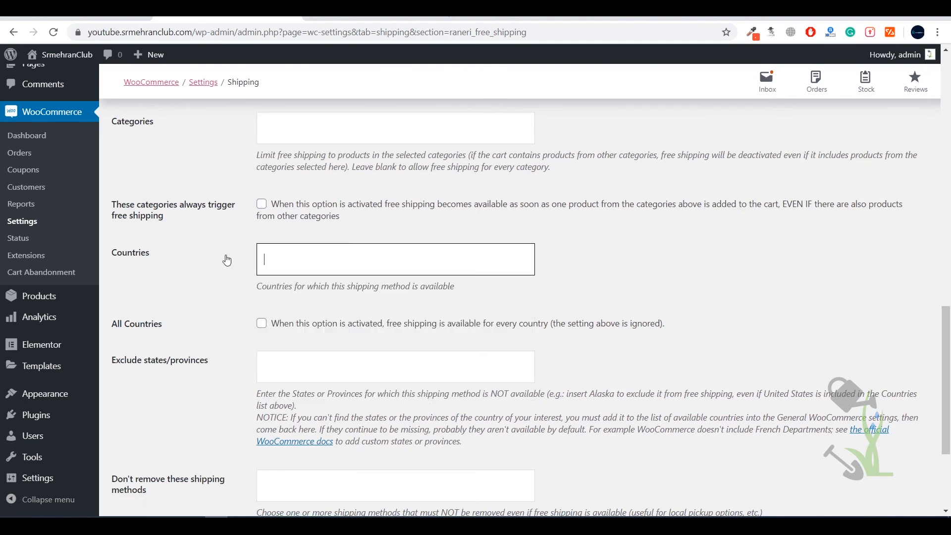
left_click(307, 248)
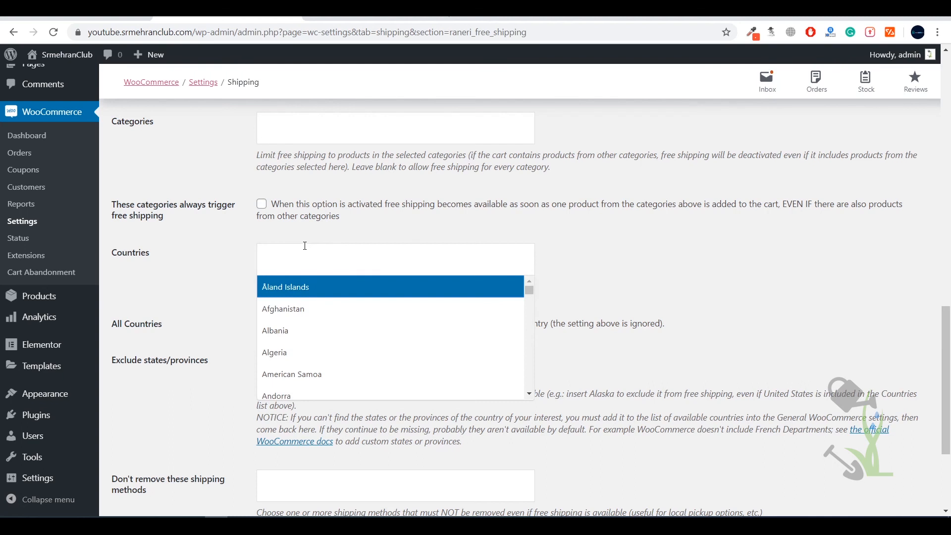
type("us")
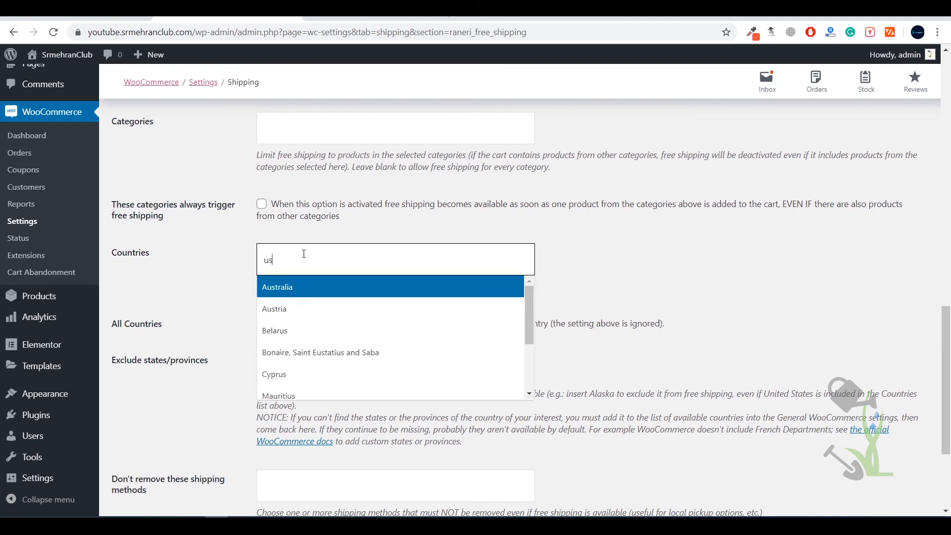
key("BackSpace")
type("n")
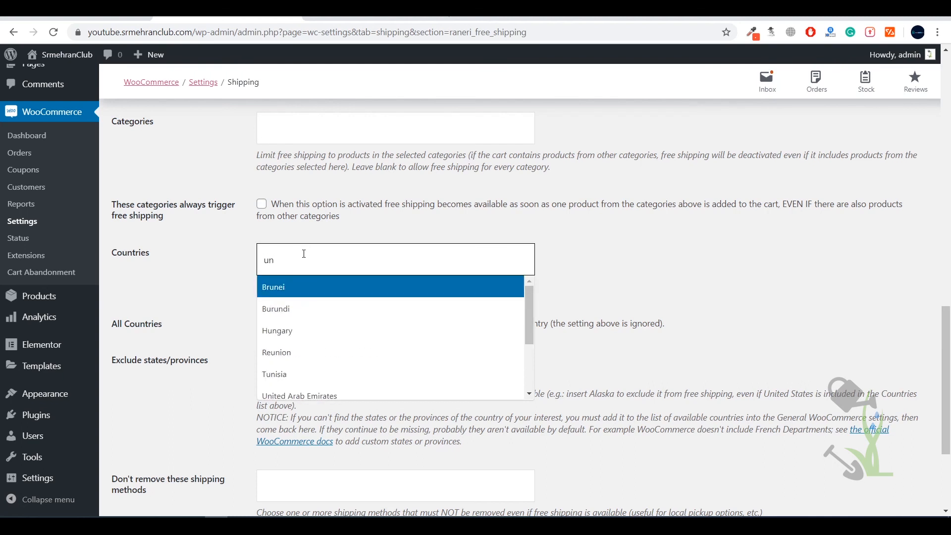
type("it")
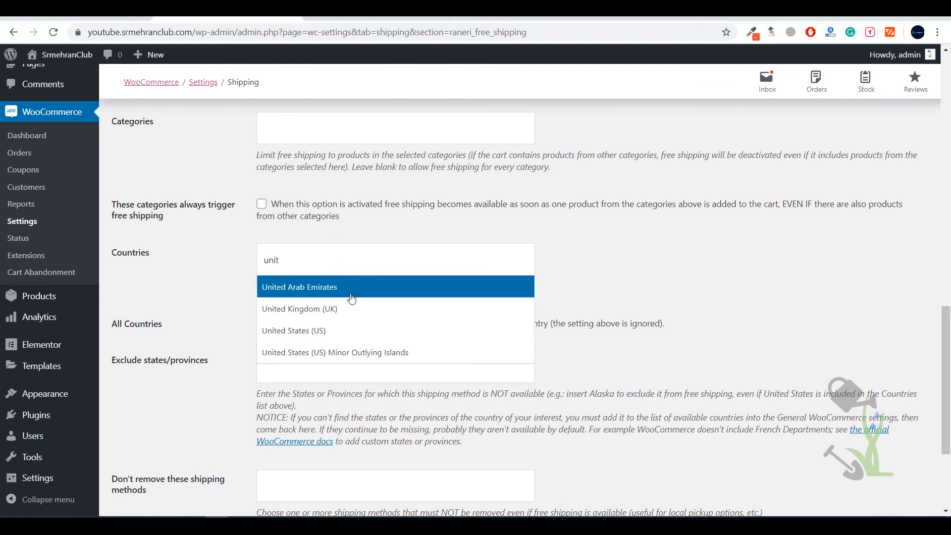
left_click(295, 330)
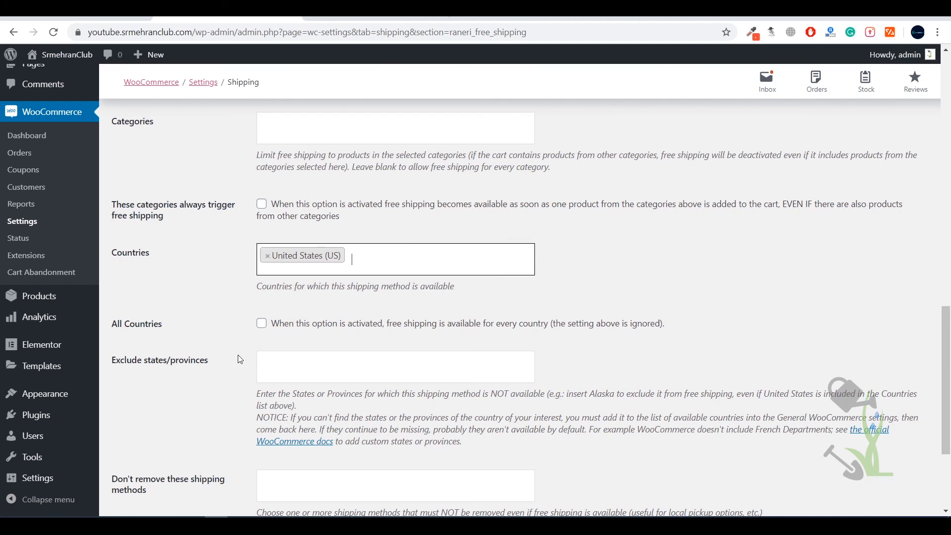
Try to exclude Texas from free shipping in the states/provinces setting, and clear the entry
left_click(311, 364)
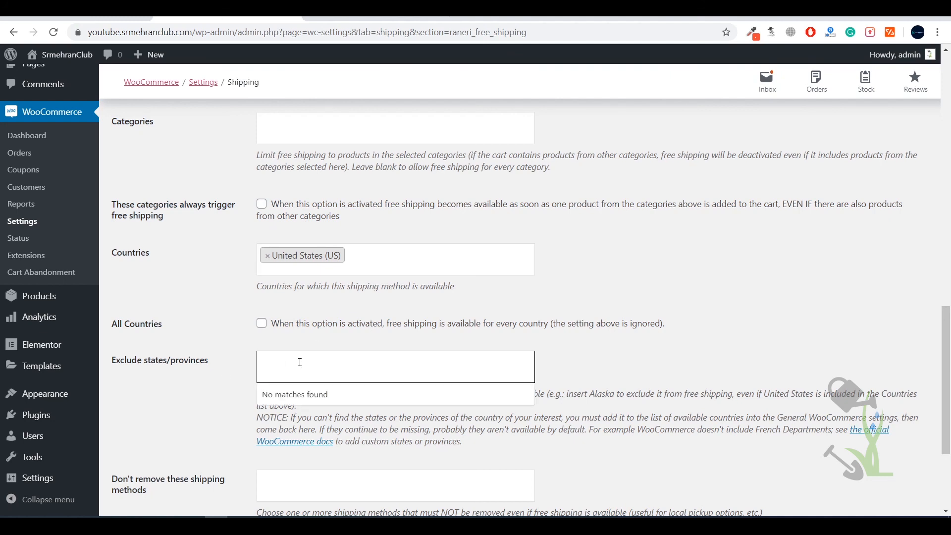
left_click(300, 362)
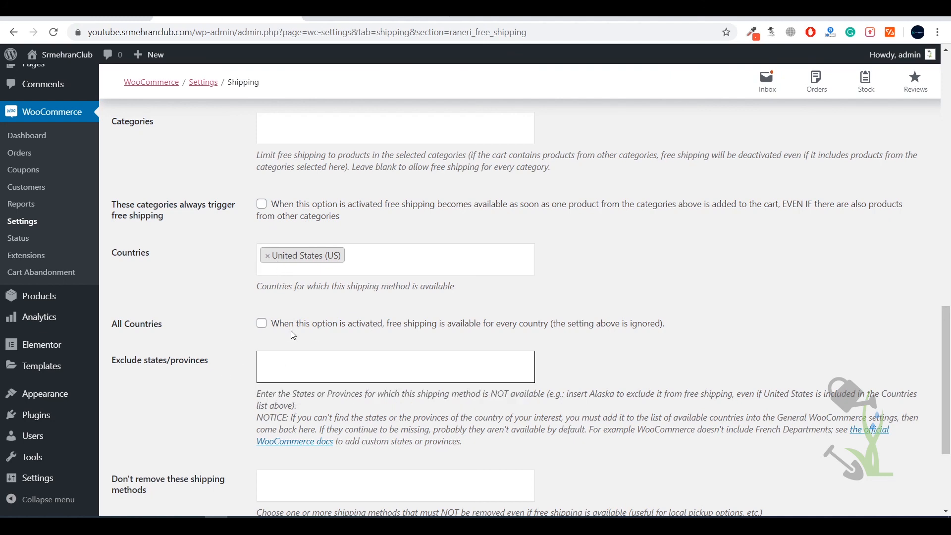
type("texas")
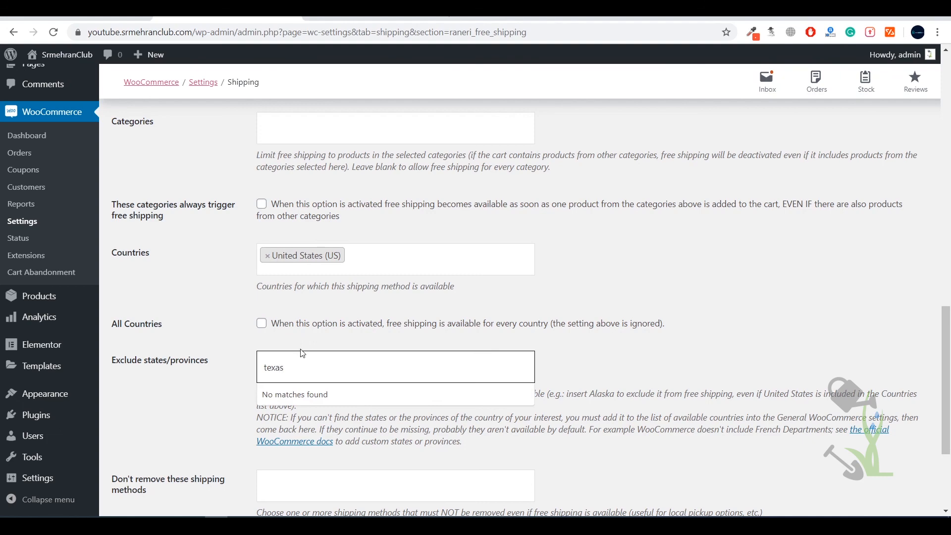
key("ctrl+a")
key("BackSpace")
left_click(227, 367)
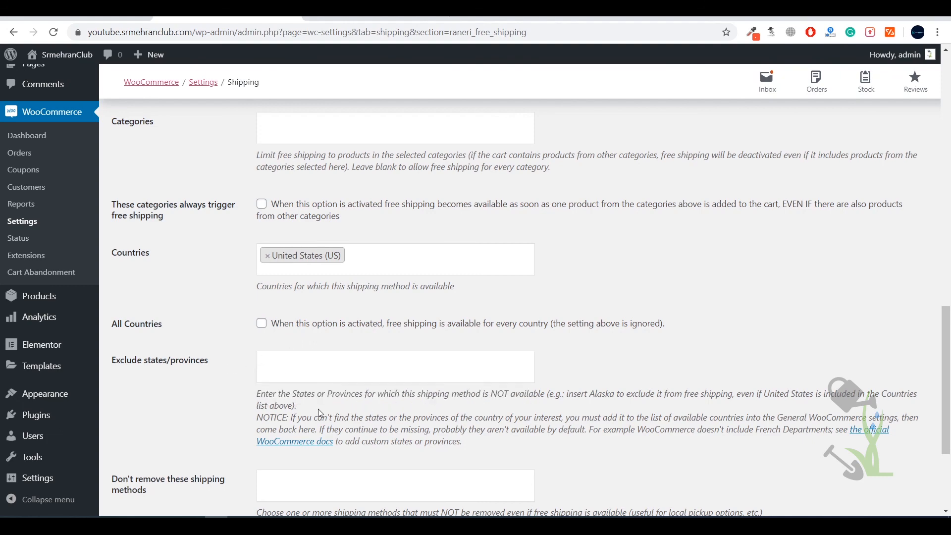
Check the remaining exclusion and delivery options and save the Raneri Free Shipping settings
scroll(456, 362, "down", 3)
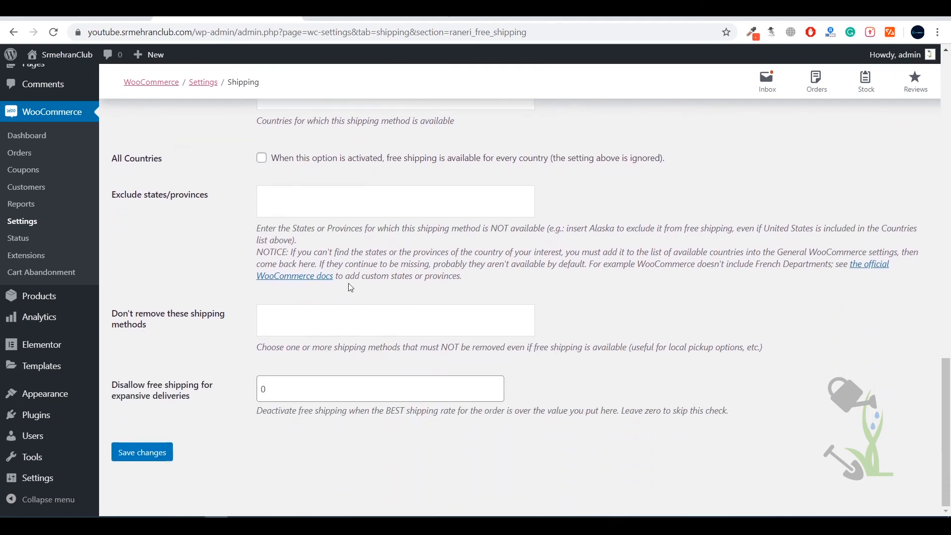
scroll(479, 349, "up", 5)
scroll(283, 364, "down", 5)
left_click(149, 462)
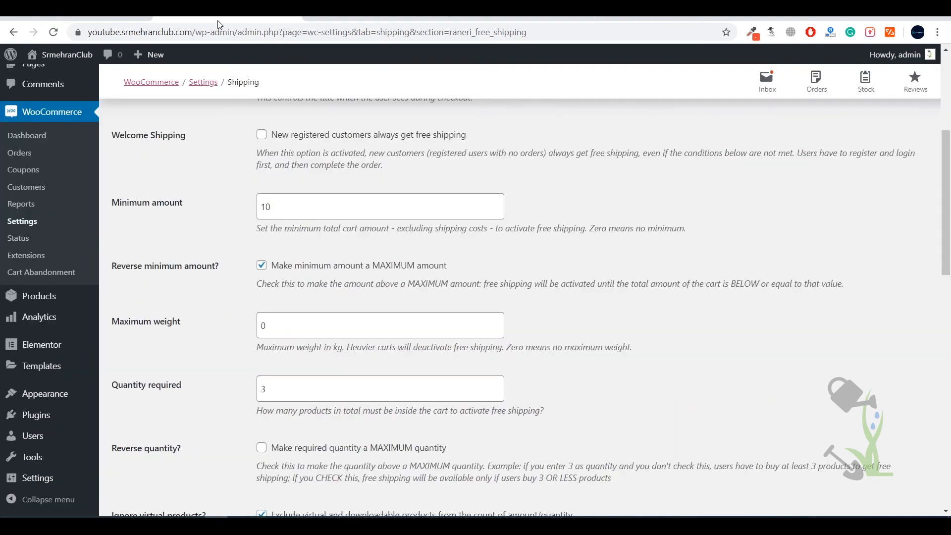
Review the saved Raneri Free Shipping settings from the enable option down to the expensive deliveries limit
scroll(229, 402, "down", 15)
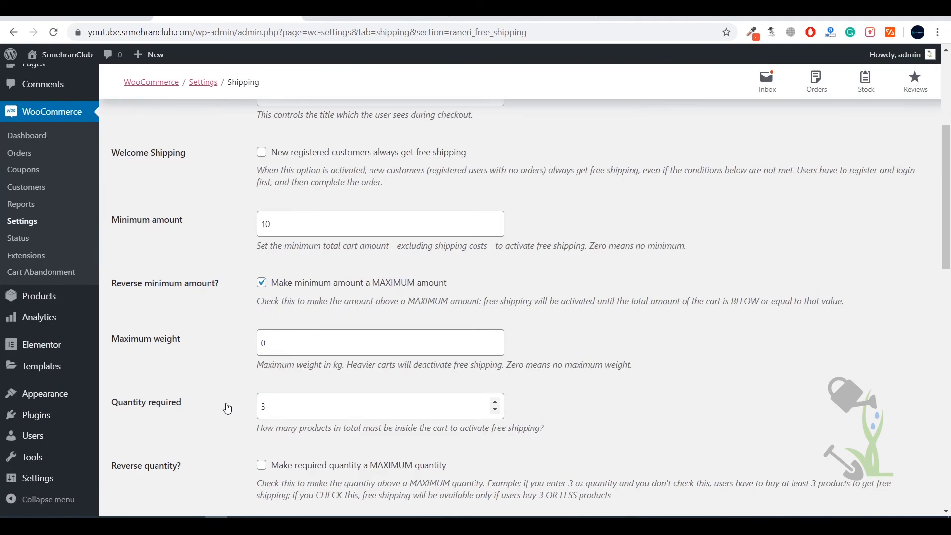
scroll(230, 388, "down", 7)
scroll(230, 387, "up", 20)
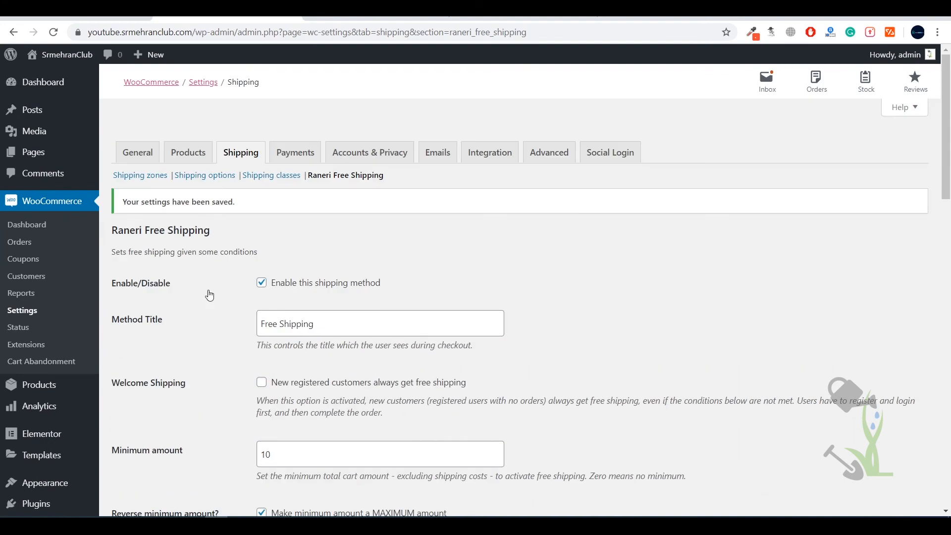
scroll(210, 296, "down", 15)
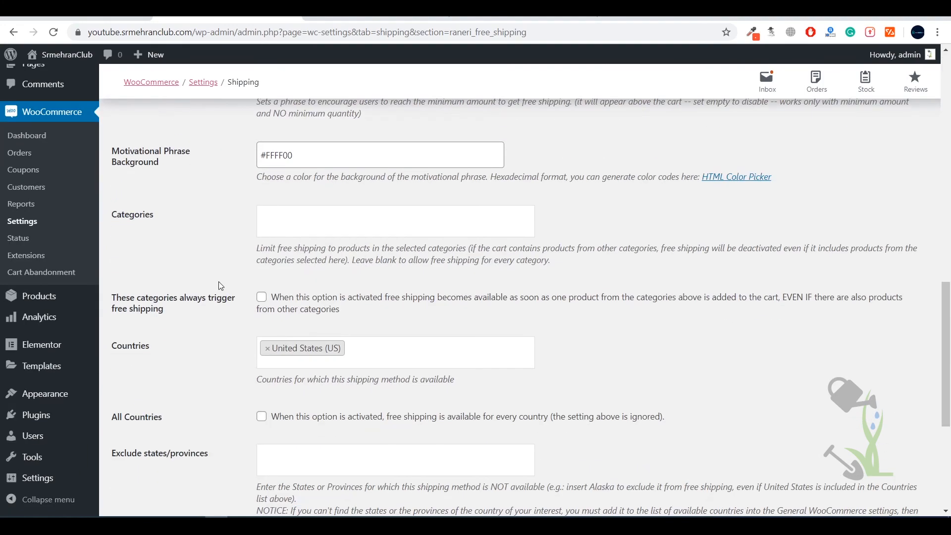
scroll(220, 286, "down", 5)
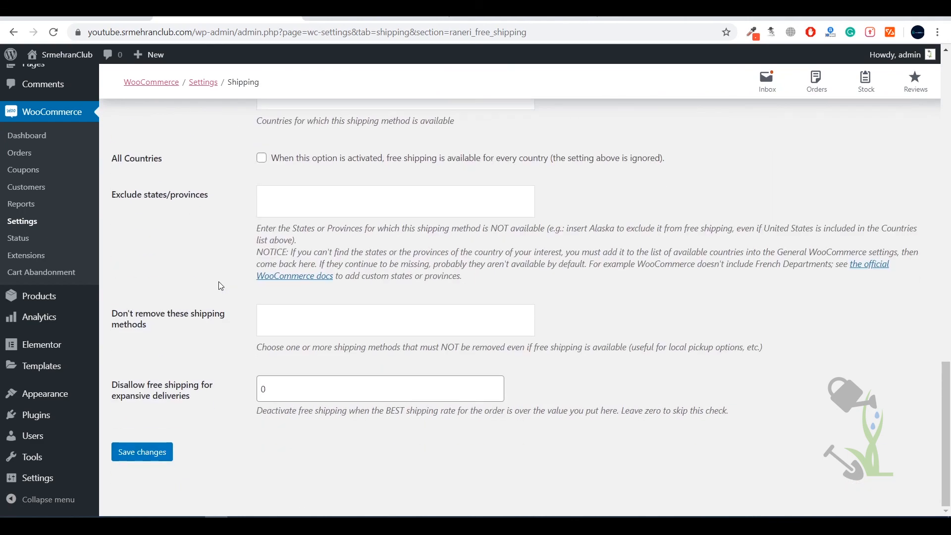
scroll(220, 286, "up", 18)
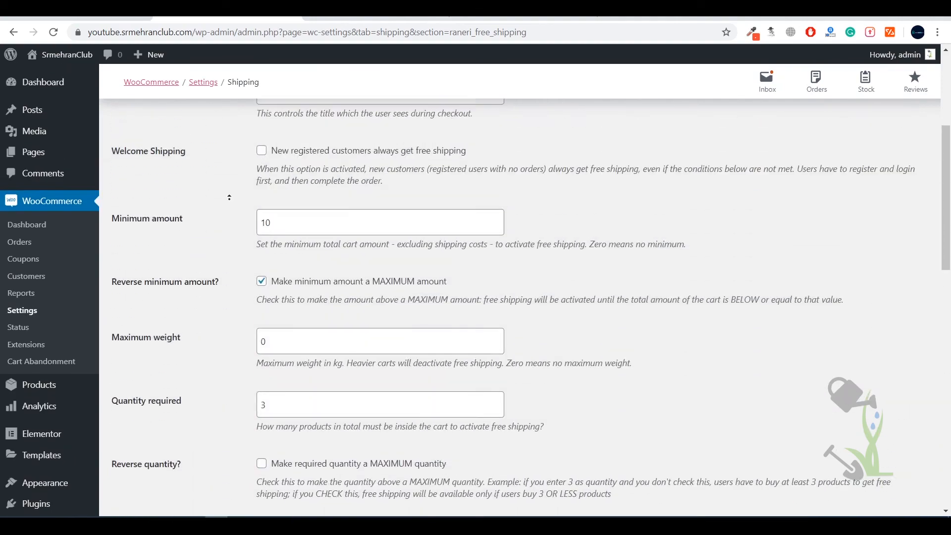
scroll(230, 200, "down", 15)
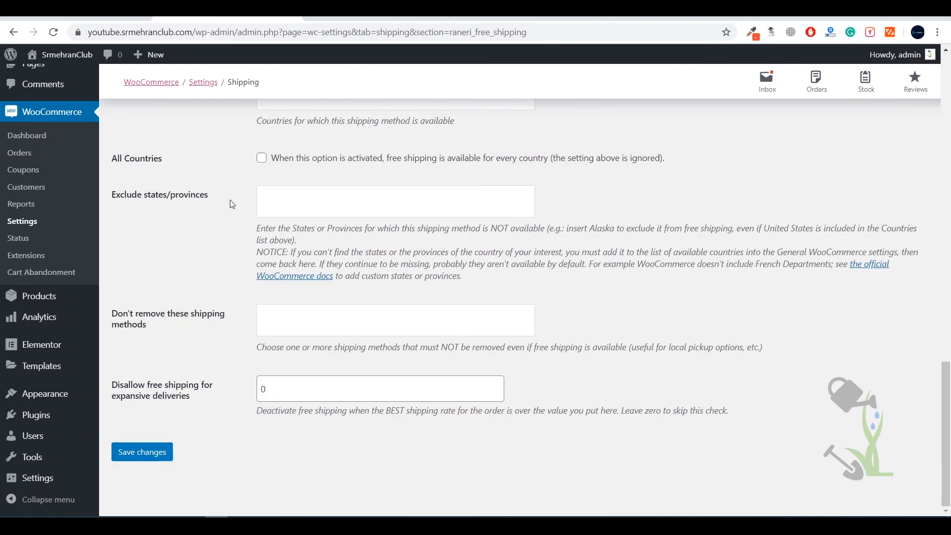
scroll(230, 200, "up", 15)
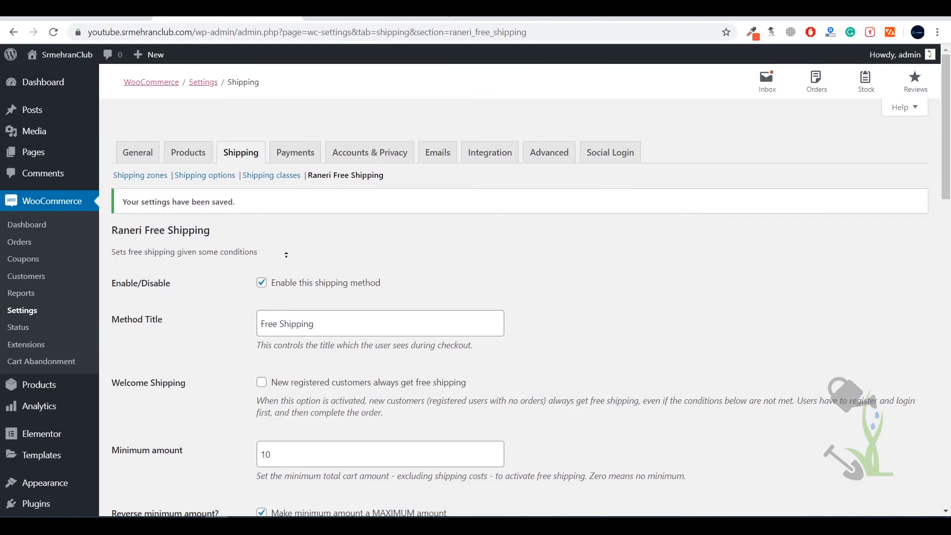